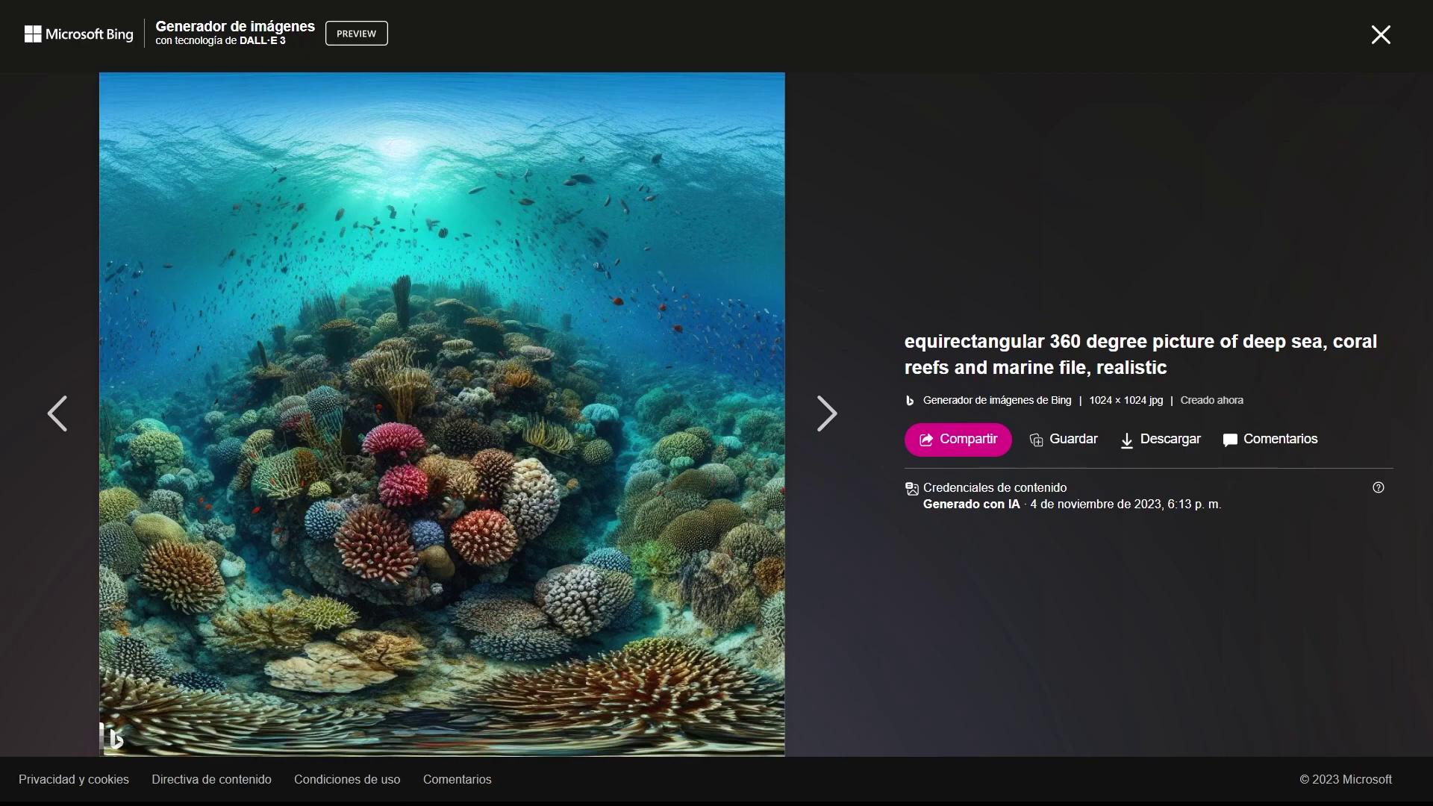
Close the current coral reef preview, view the fourth generated image at full size, and return to the results
left_click(1381, 34)
left_click(796, 567)
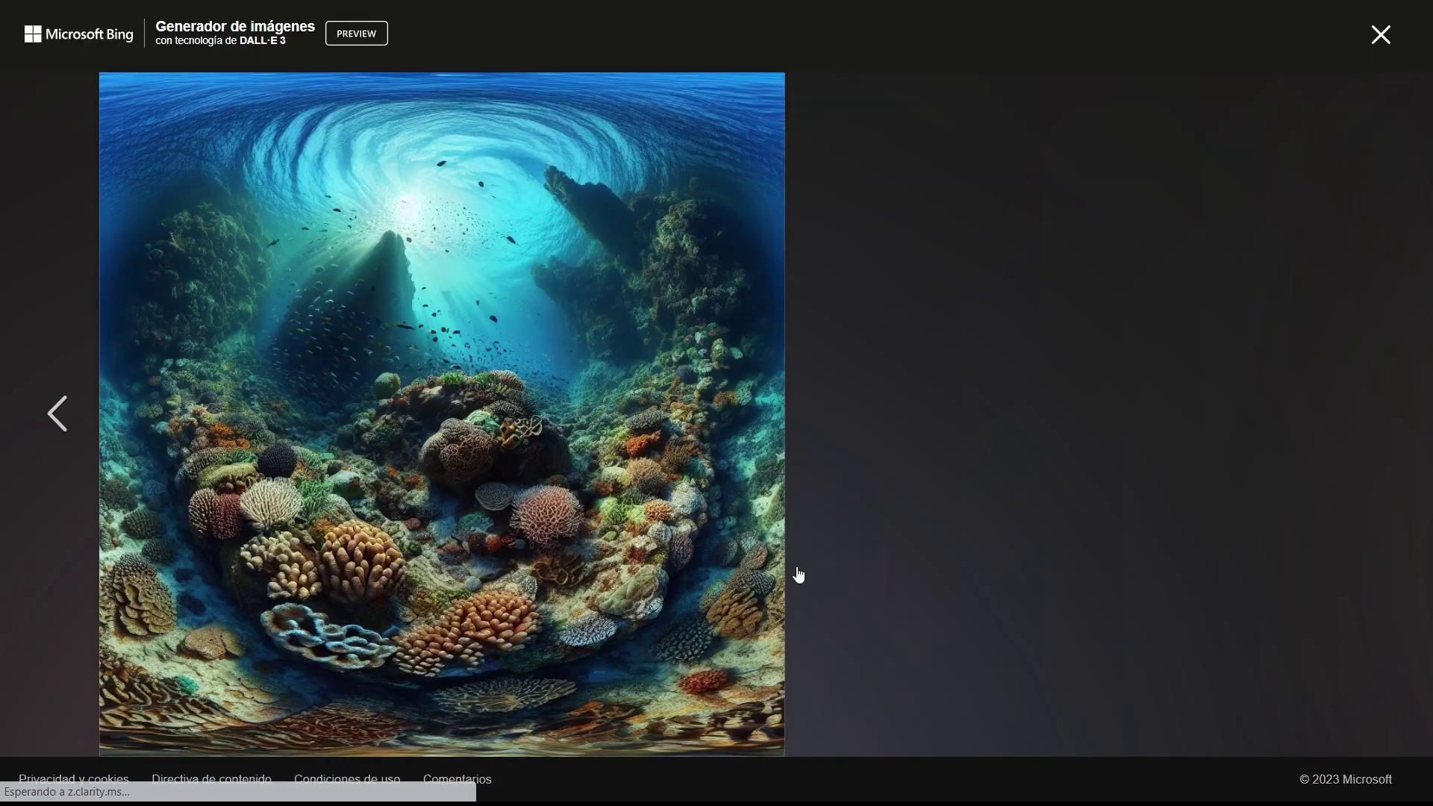
left_click(1393, 43)
Generate another image set from the same deep sea coral reef prompt and view its second image at full size
left_click(848, 105)
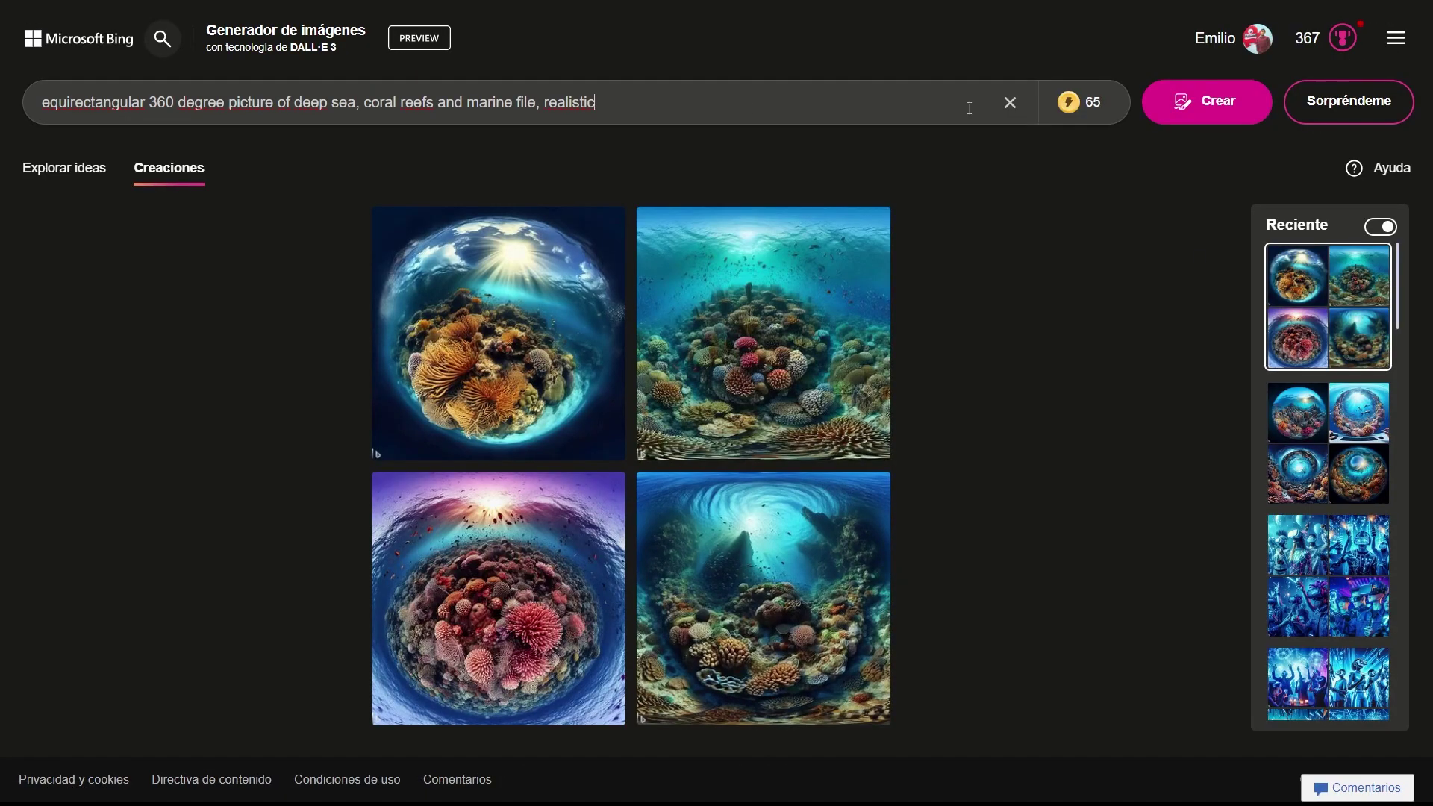
left_click(1186, 105)
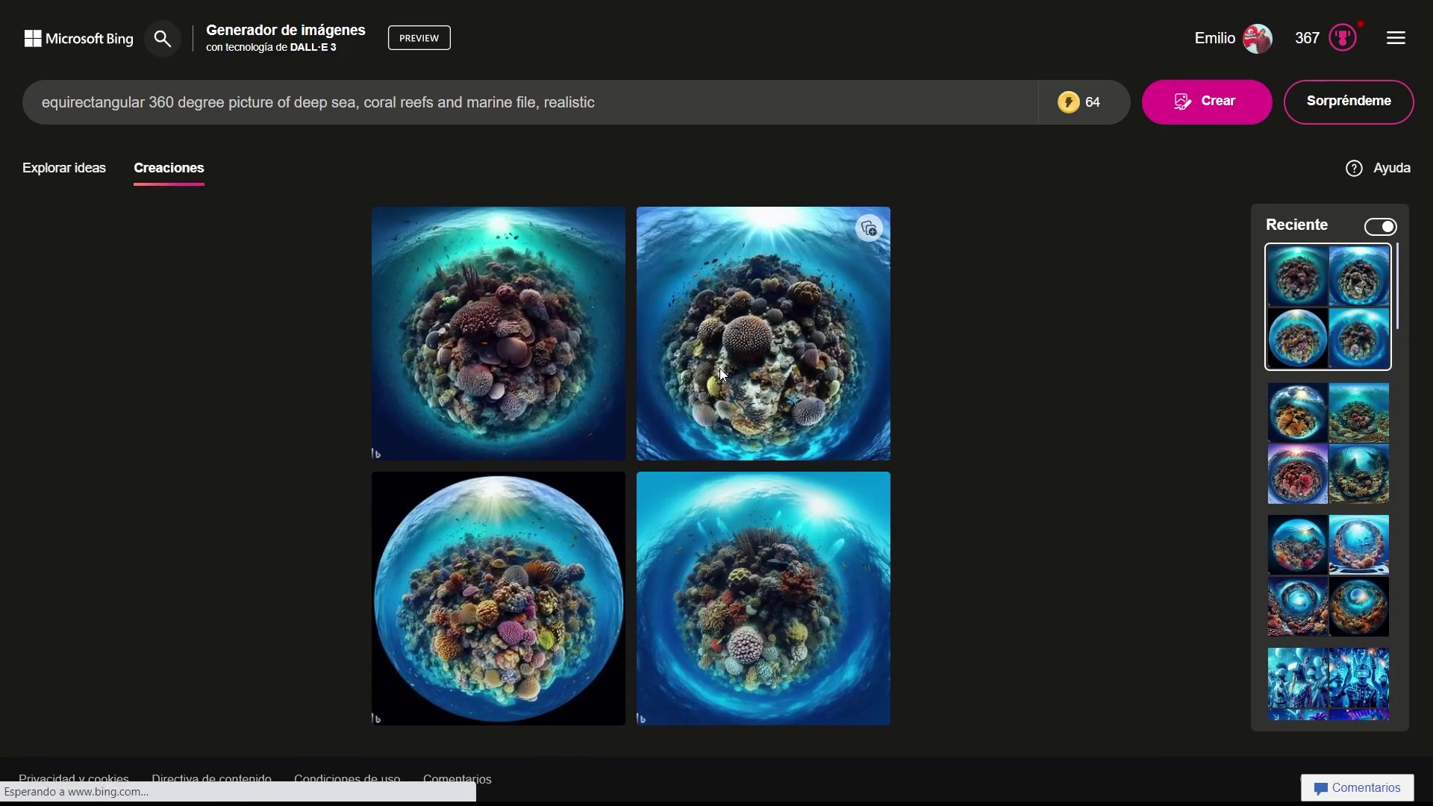
left_click(693, 375)
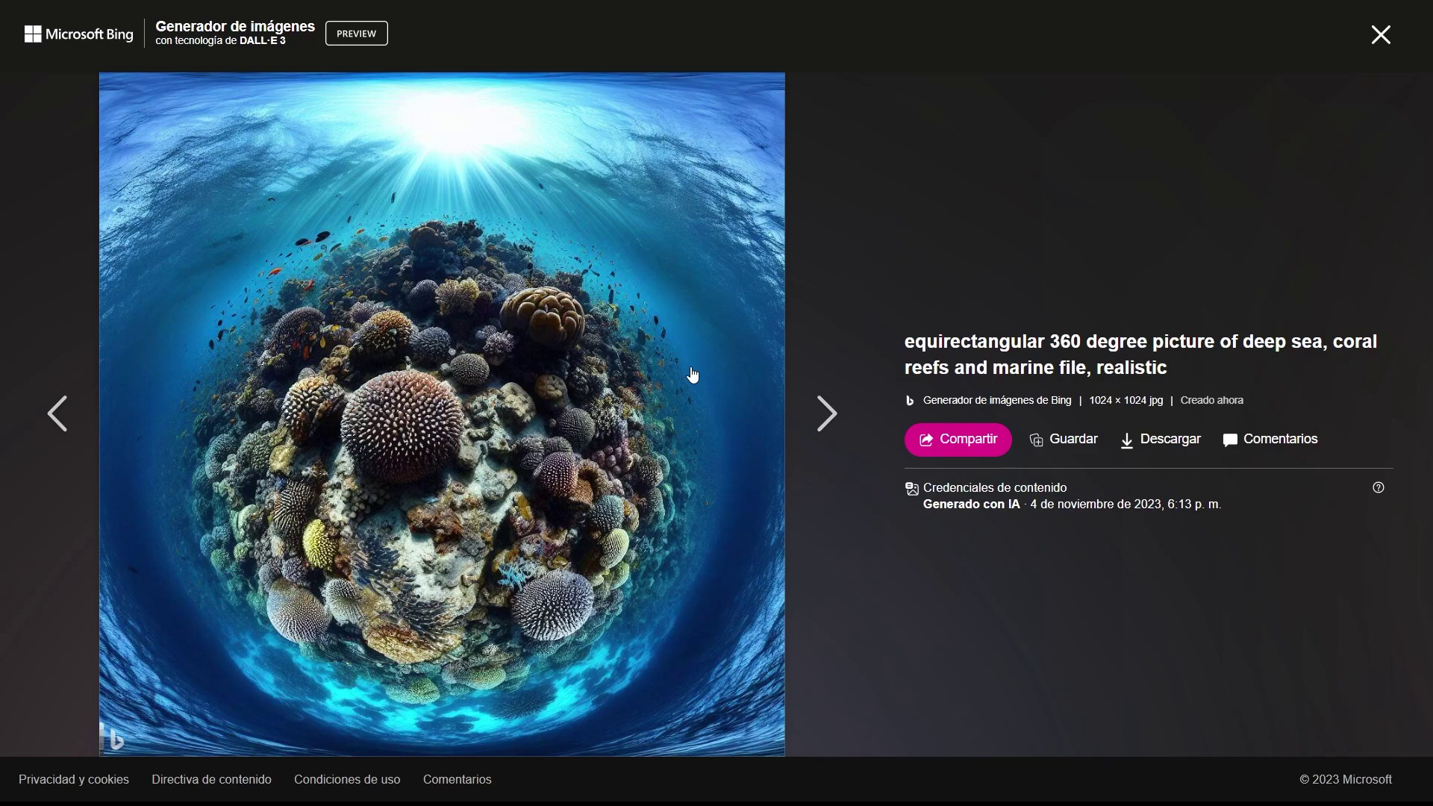
left_click(1380, 35)
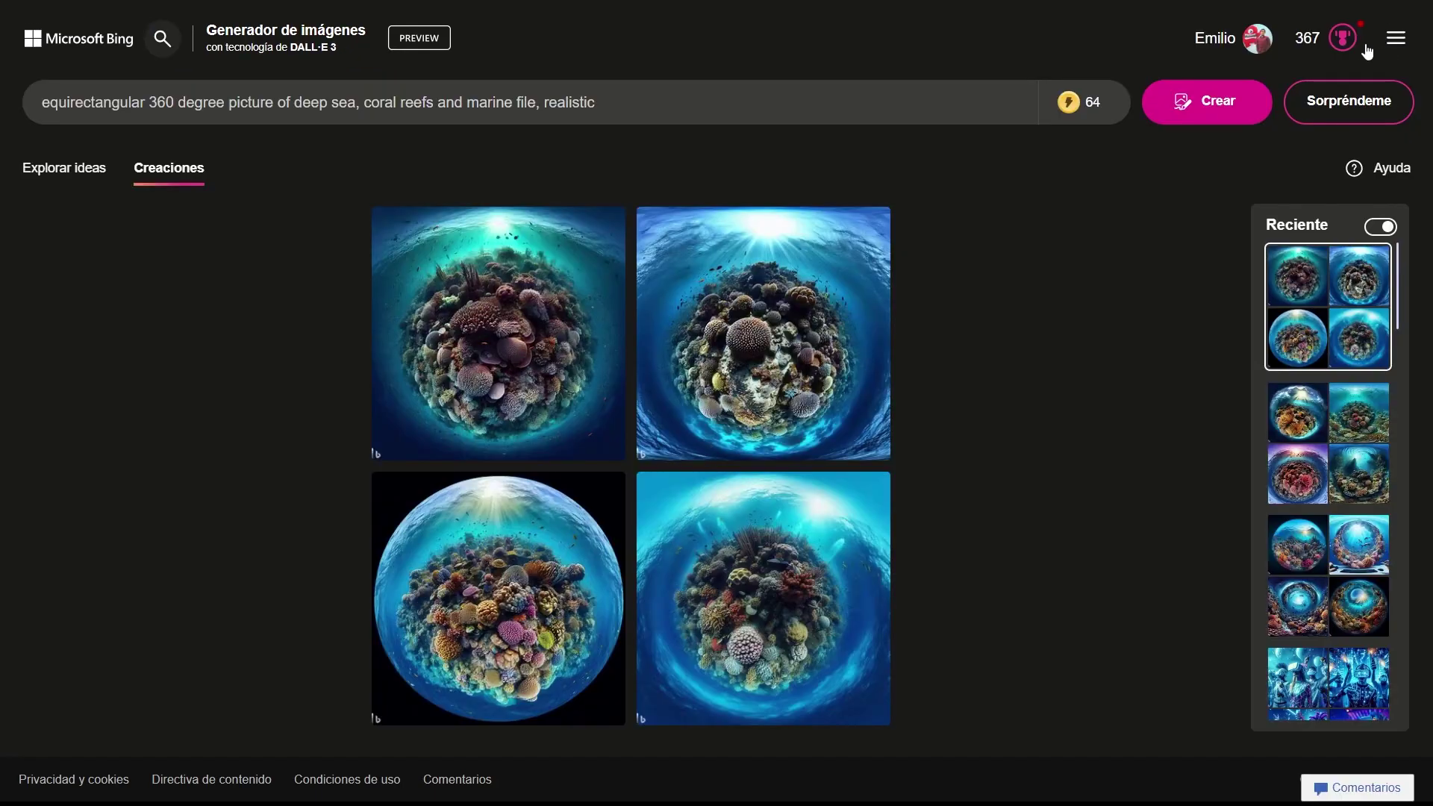
Compare the two latest image sets and generate new images with the prompt "equirectangular 360 degree picture of deep sea, marine file, realistic"
left_click(1336, 418)
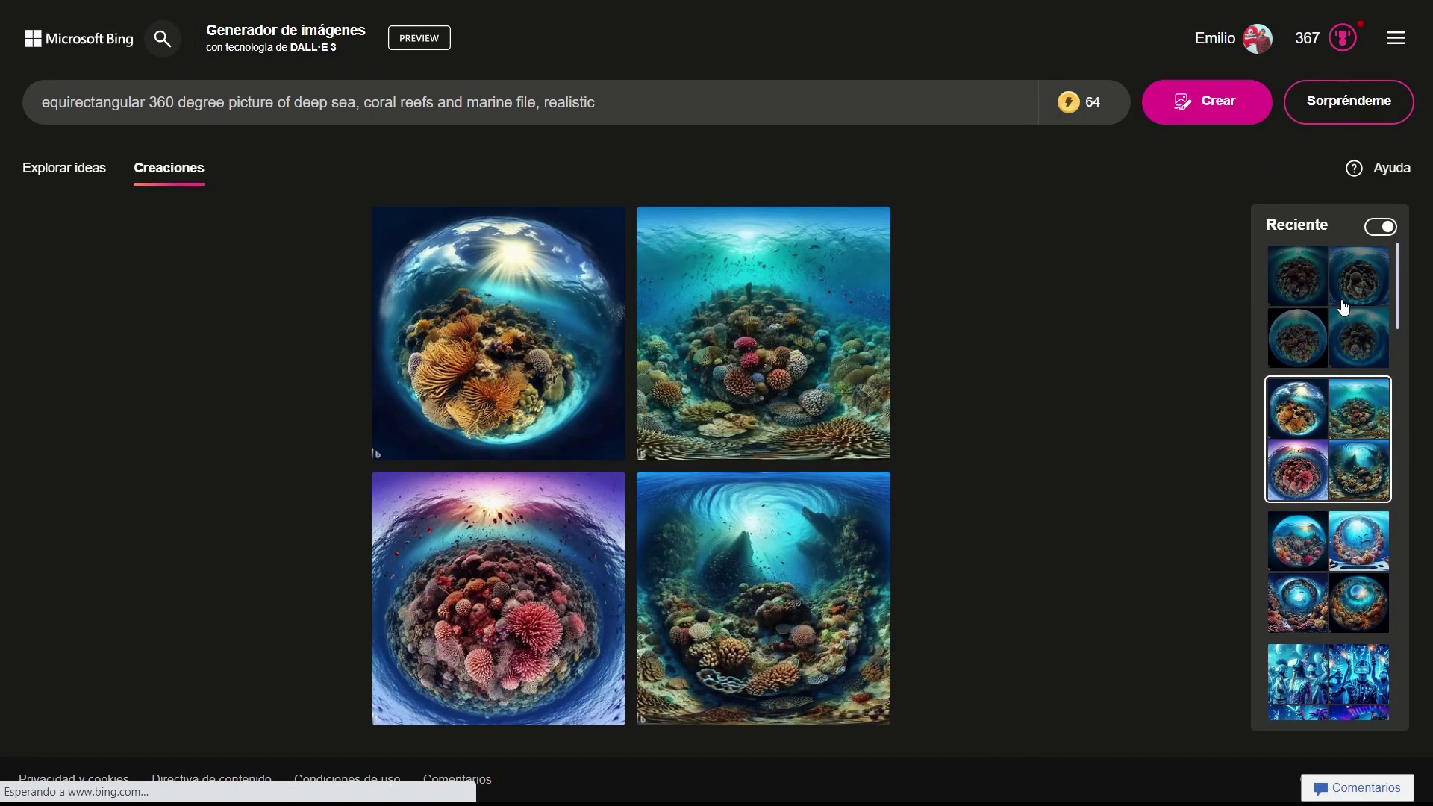
left_click(1315, 300)
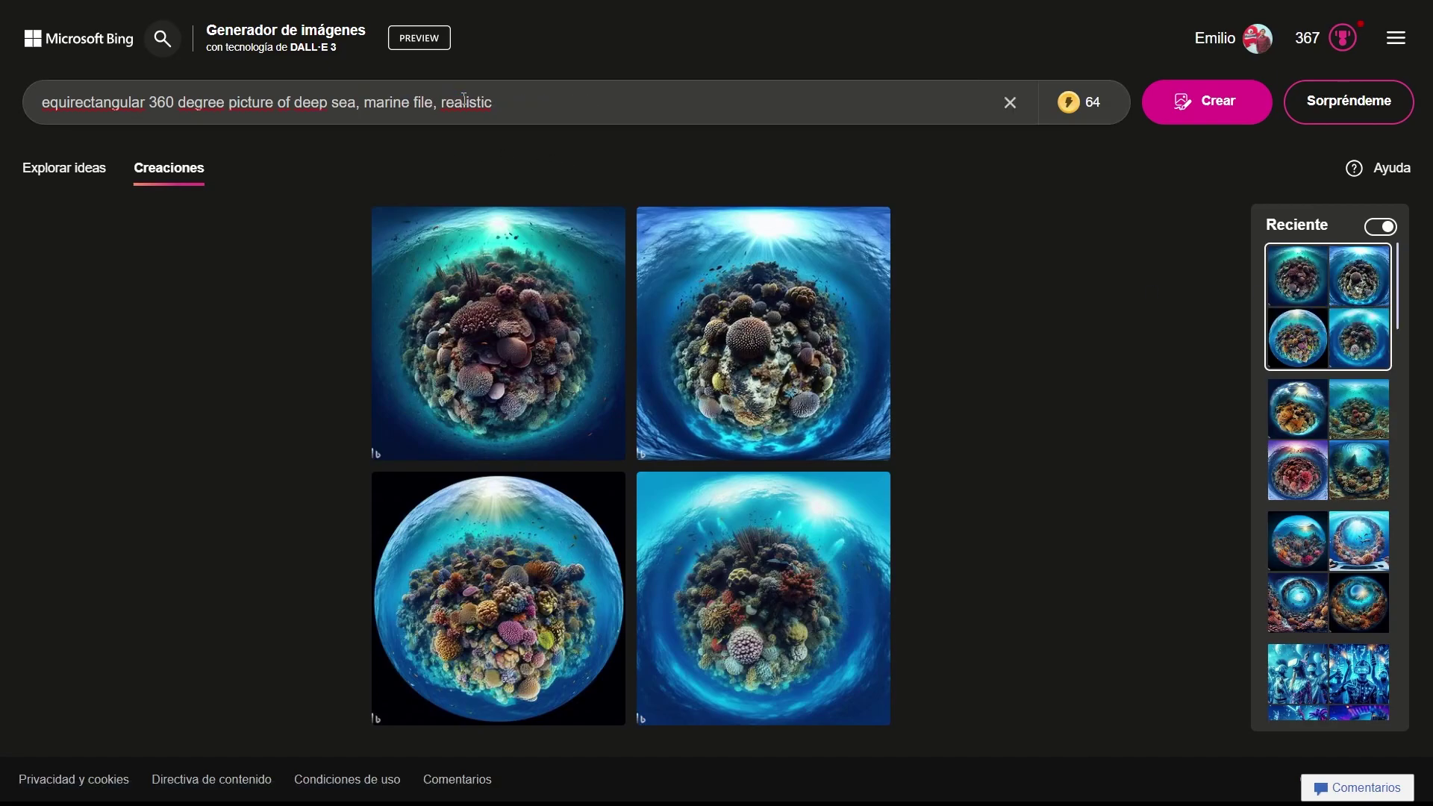
key("Return")
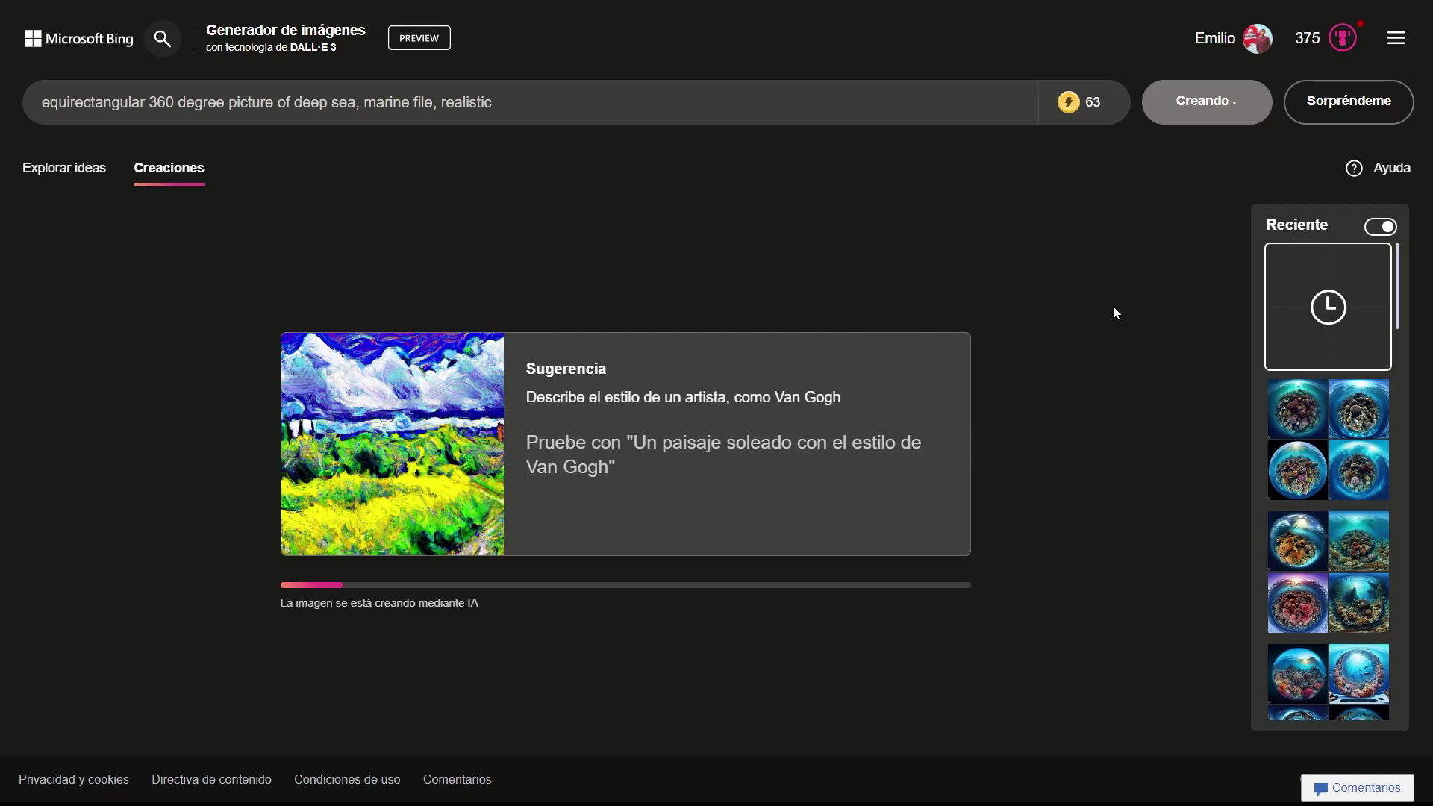
View the first and second images of the newly generated deep sea set at full size
left_click(541, 343)
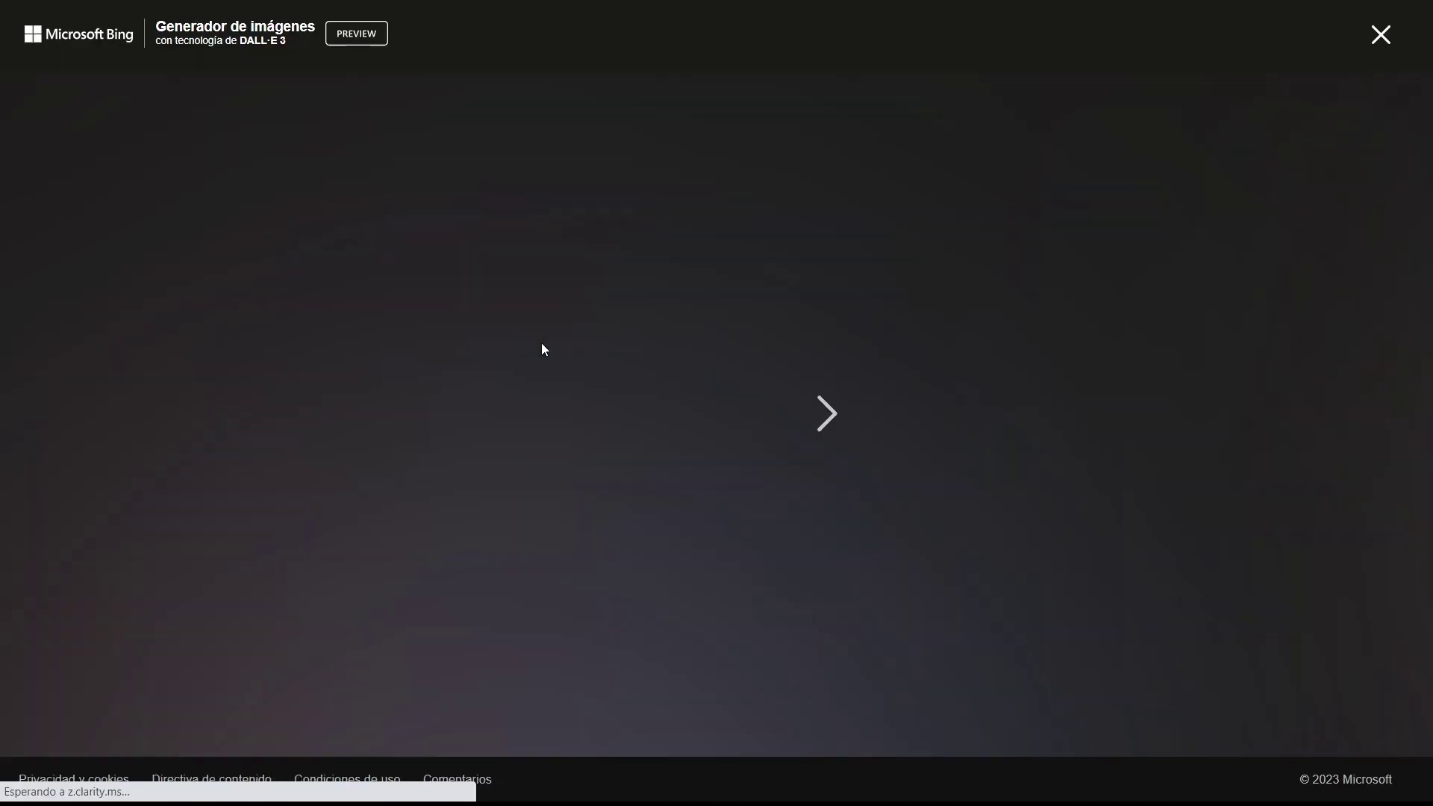
left_click(1387, 42)
left_click(804, 341)
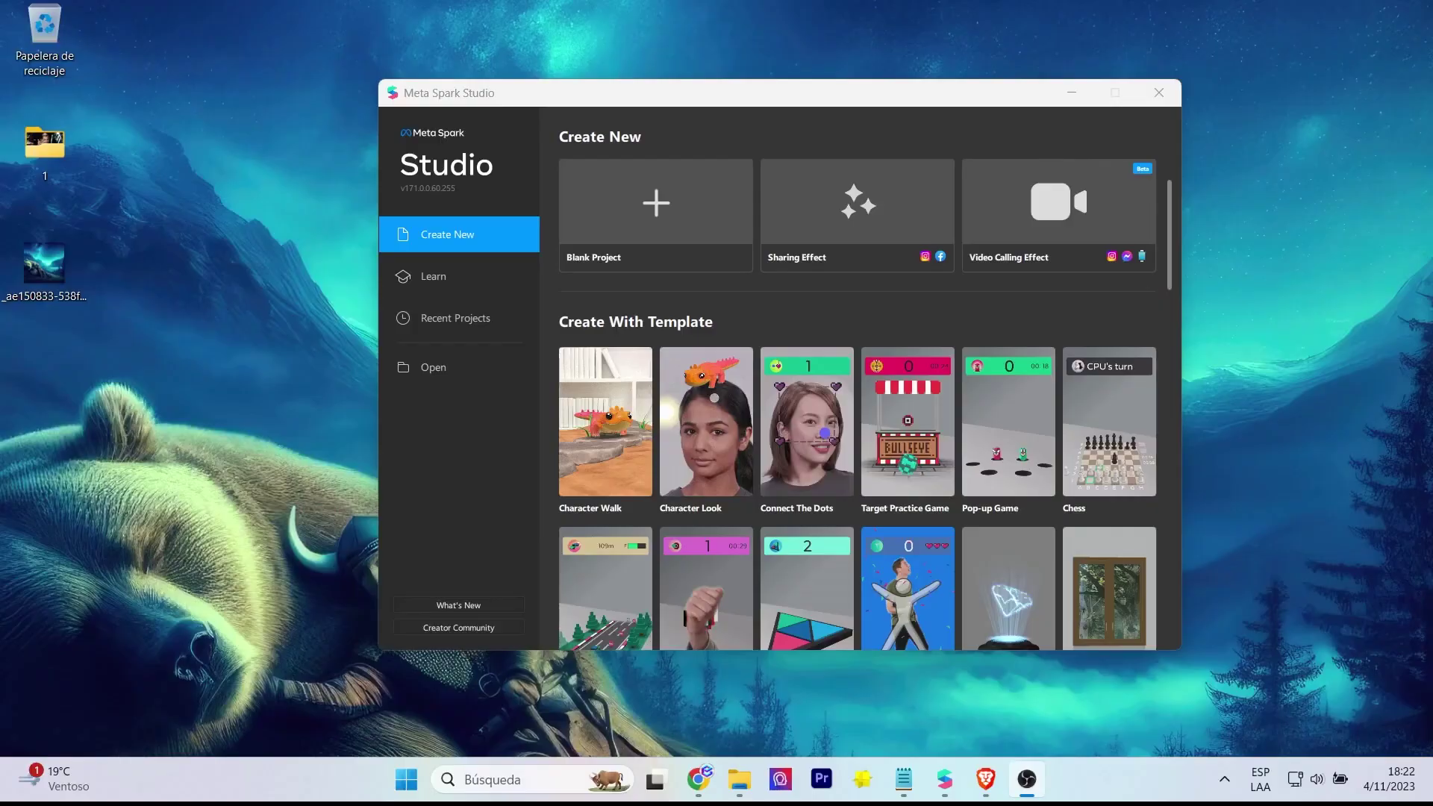
In Meta Spark Studio, create a new project from the 360 Panorama Painter template
left_click(613, 304)
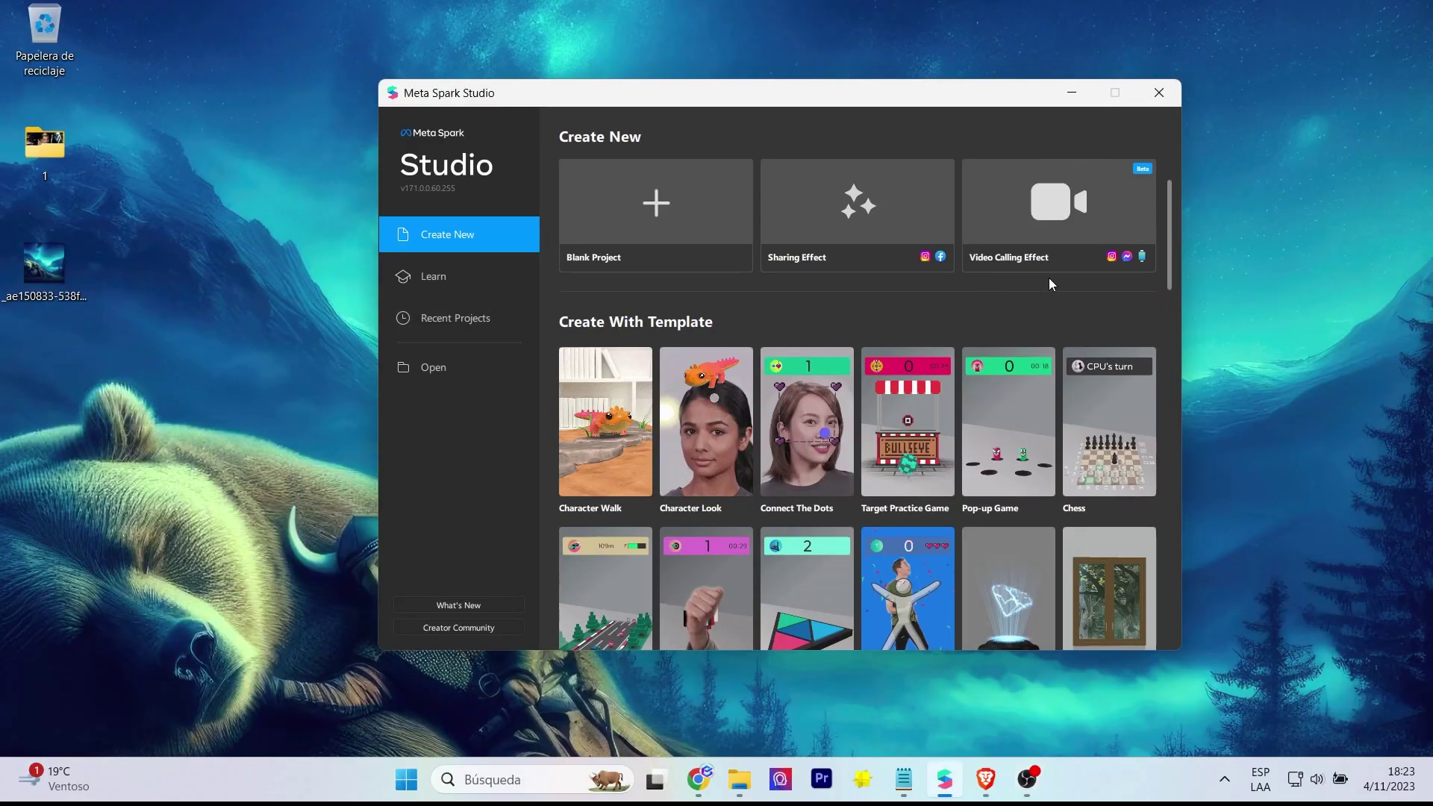
scroll(1138, 325, "down", 6)
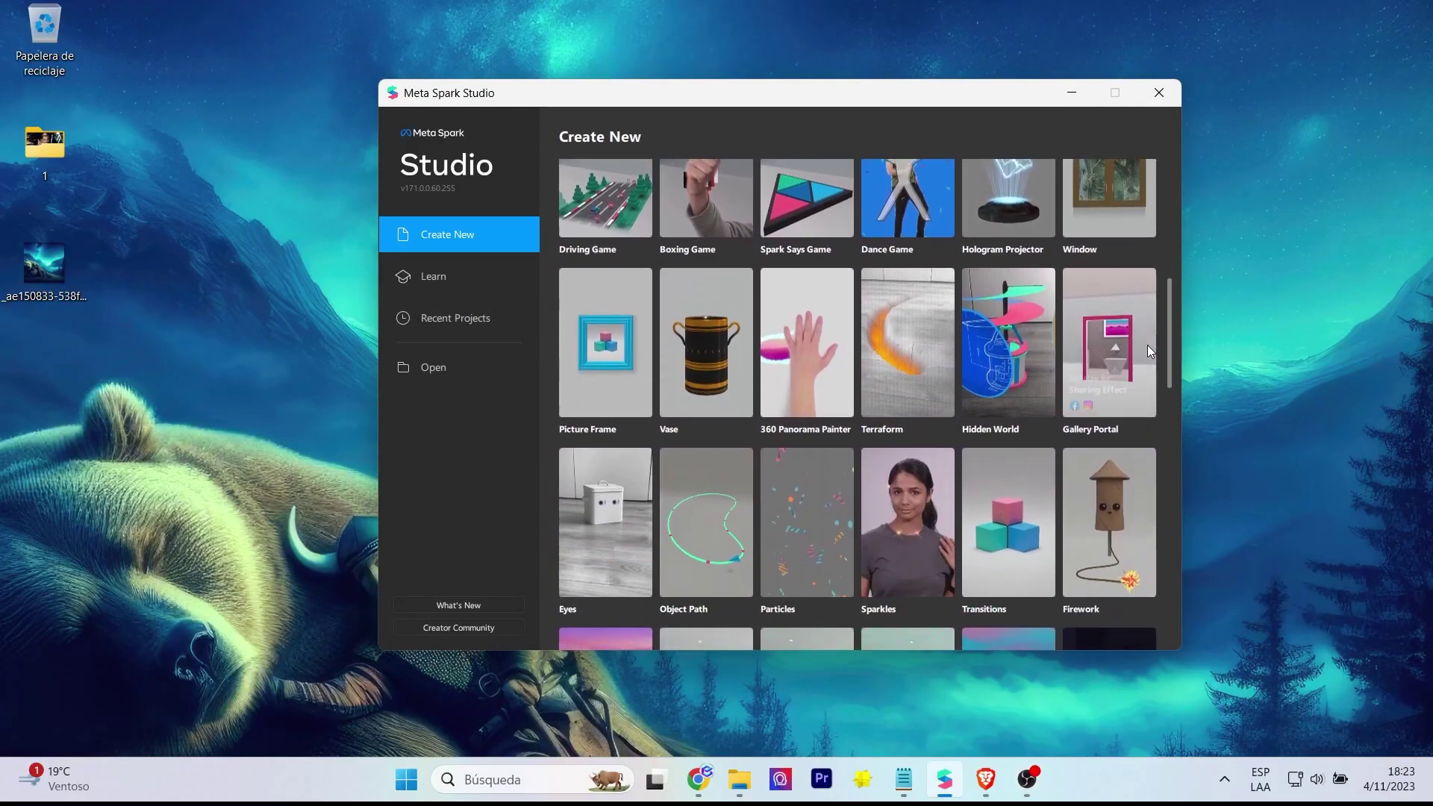
left_click(806, 281)
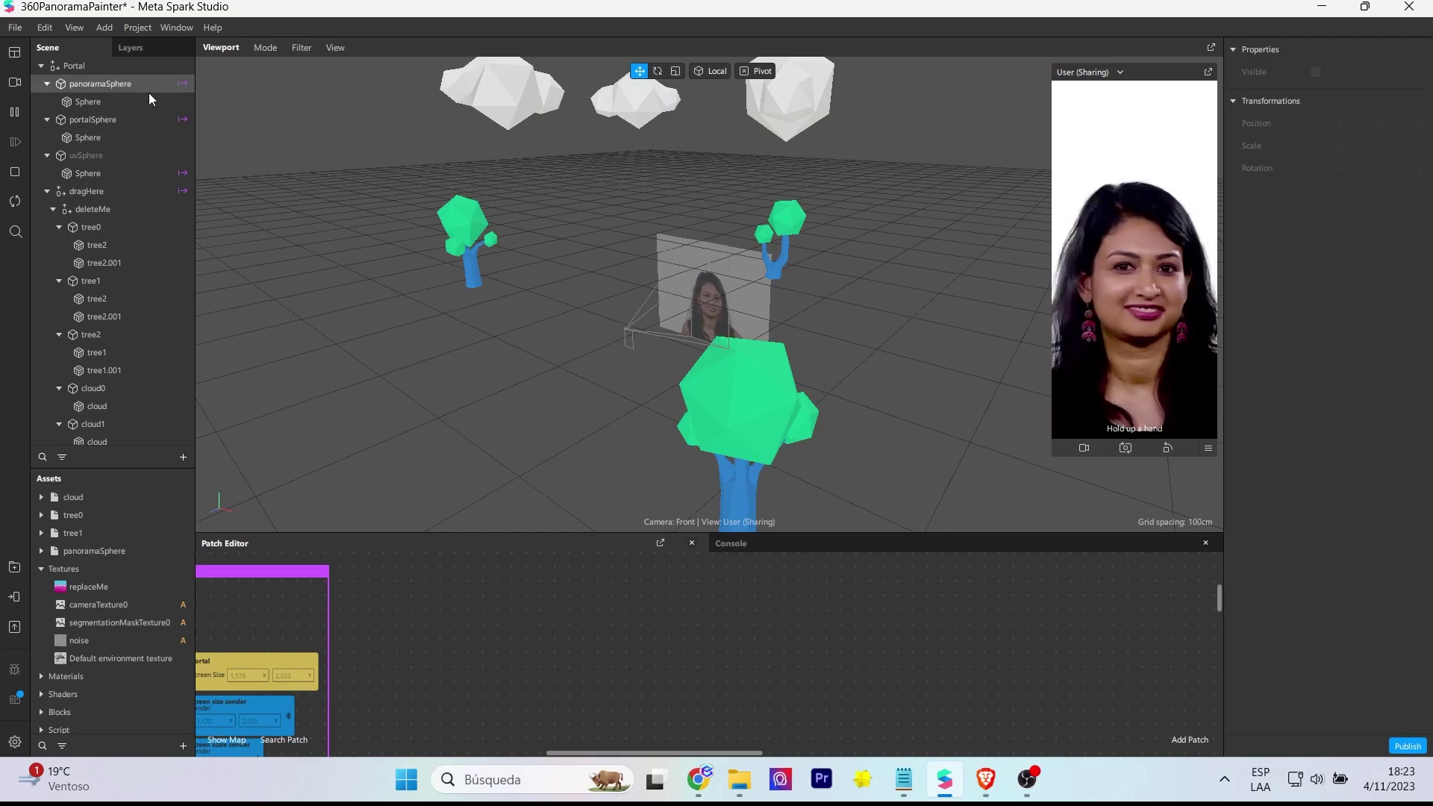
Switch the real-time simulation to the raised hand video and rotate the simulated device to landscape
left_click(15, 85)
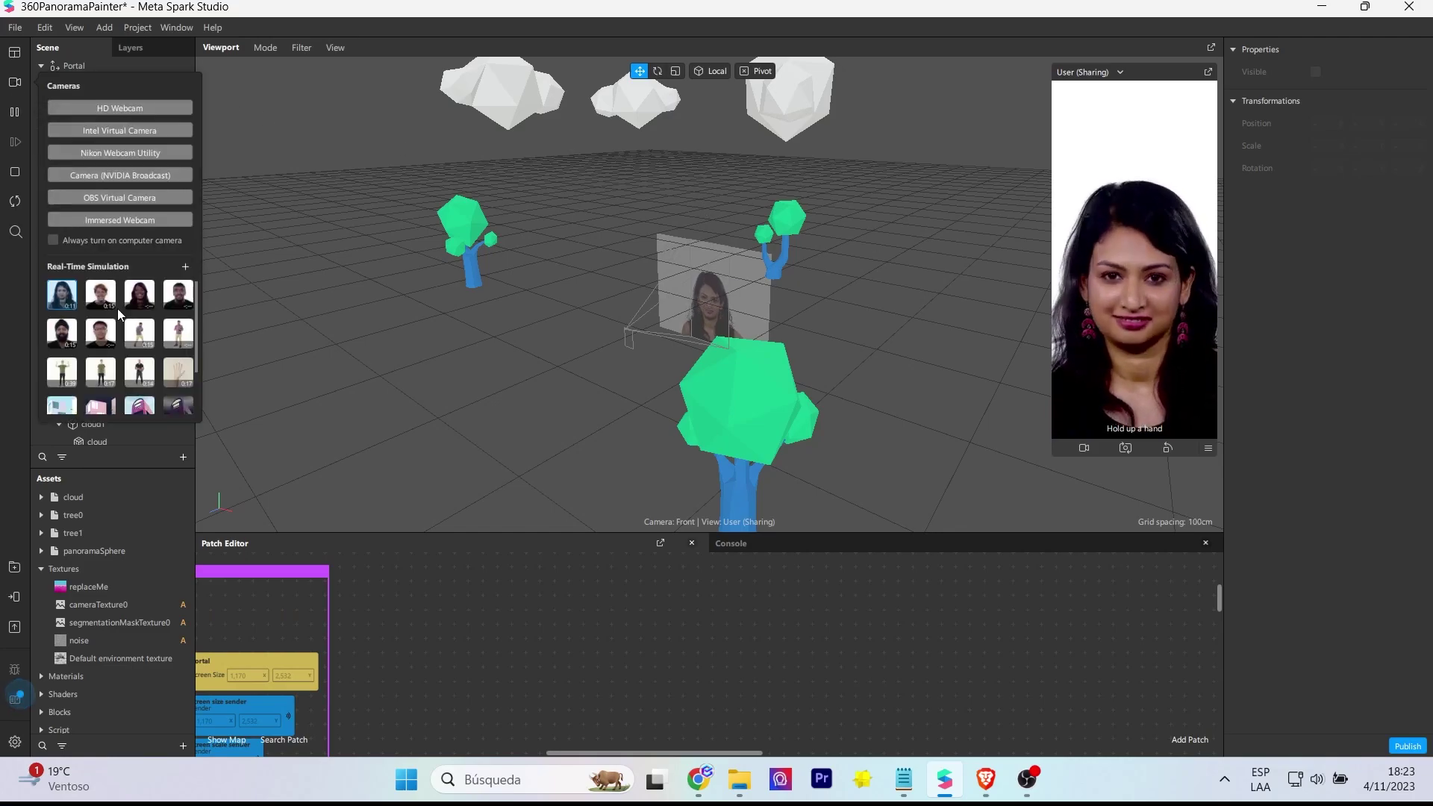
left_click(176, 371)
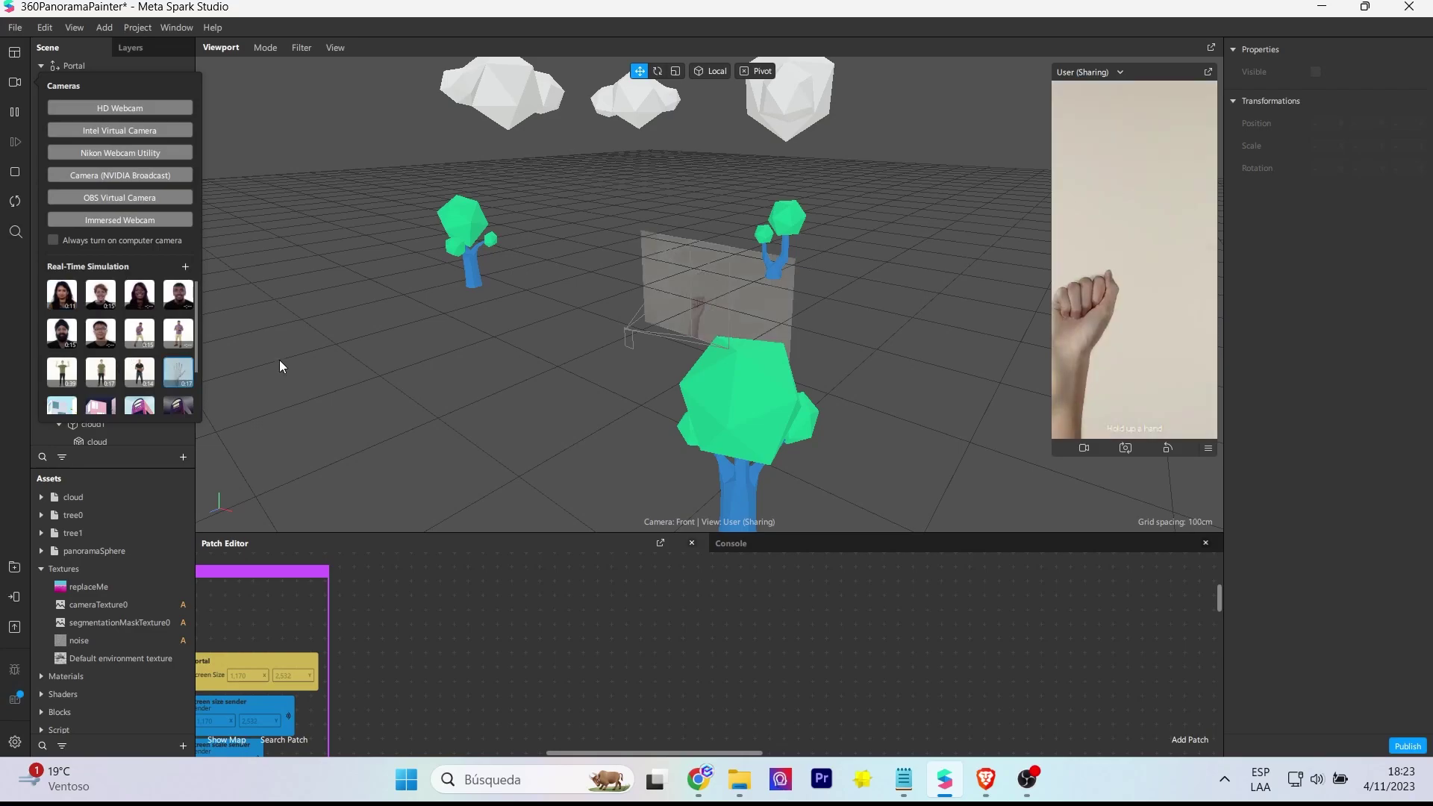
left_click(1169, 451)
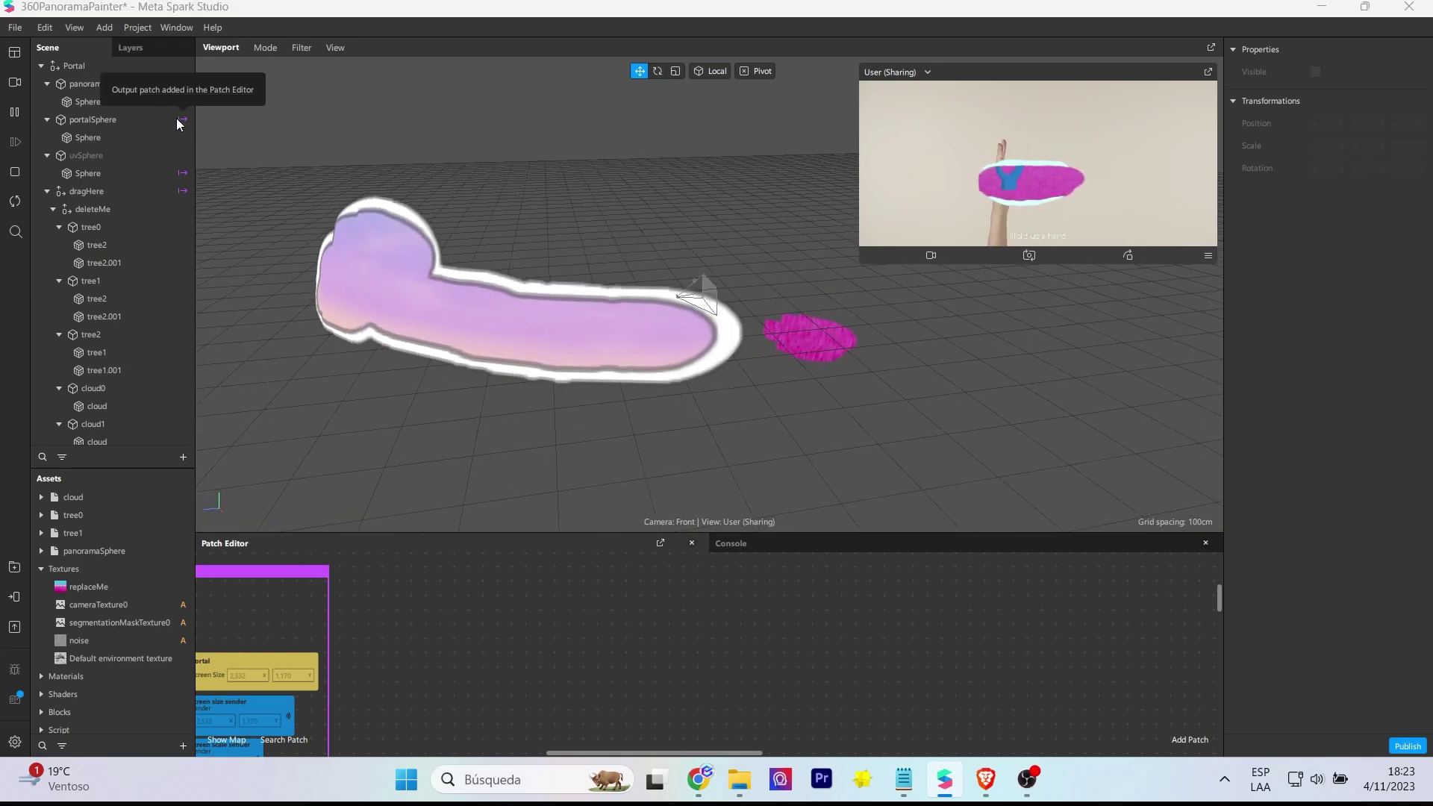
Examine panoramaSphere and its patches, switching its Sphere mesh's visibility off and back on to check its effect
left_click(91, 84)
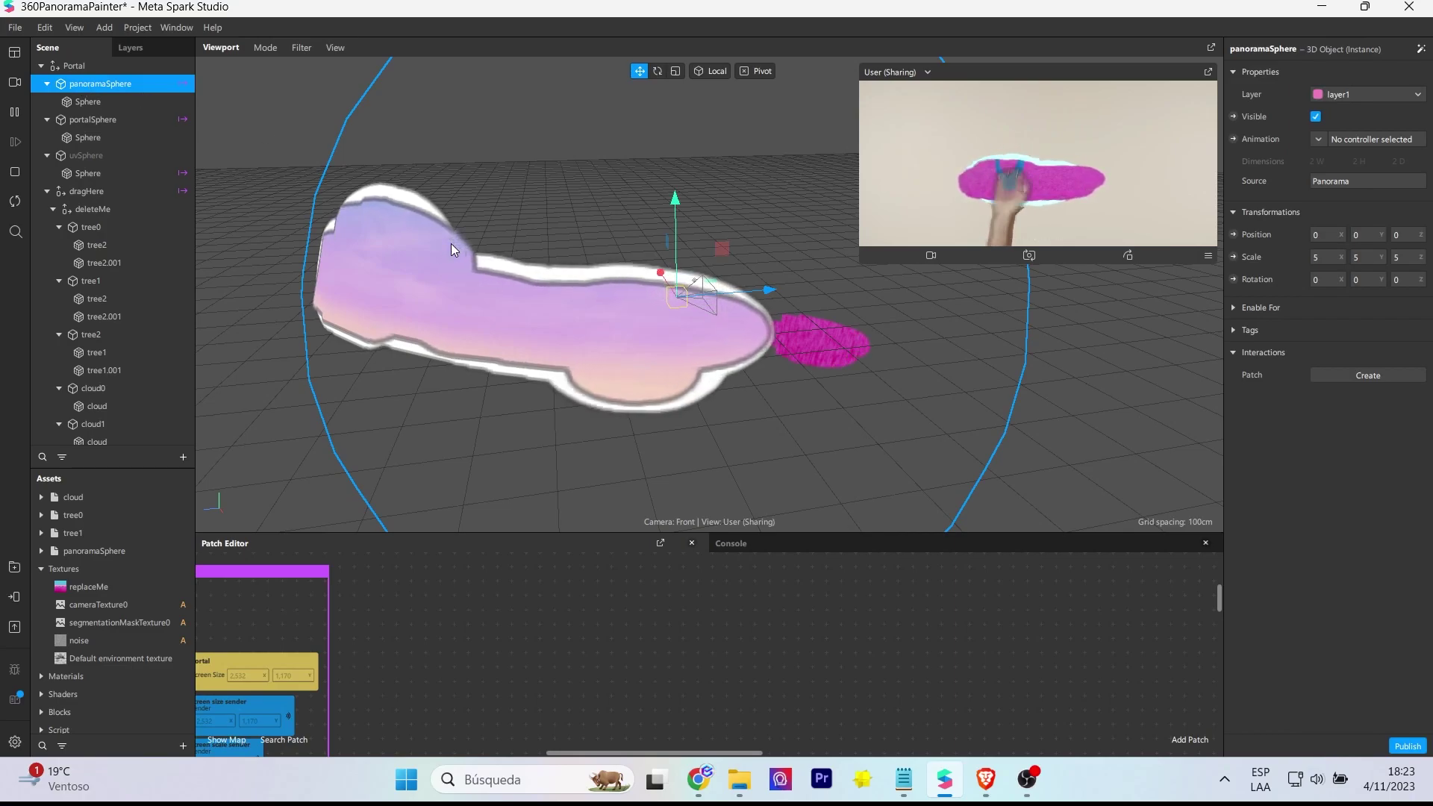
left_click_drag(674, 753, 521, 744)
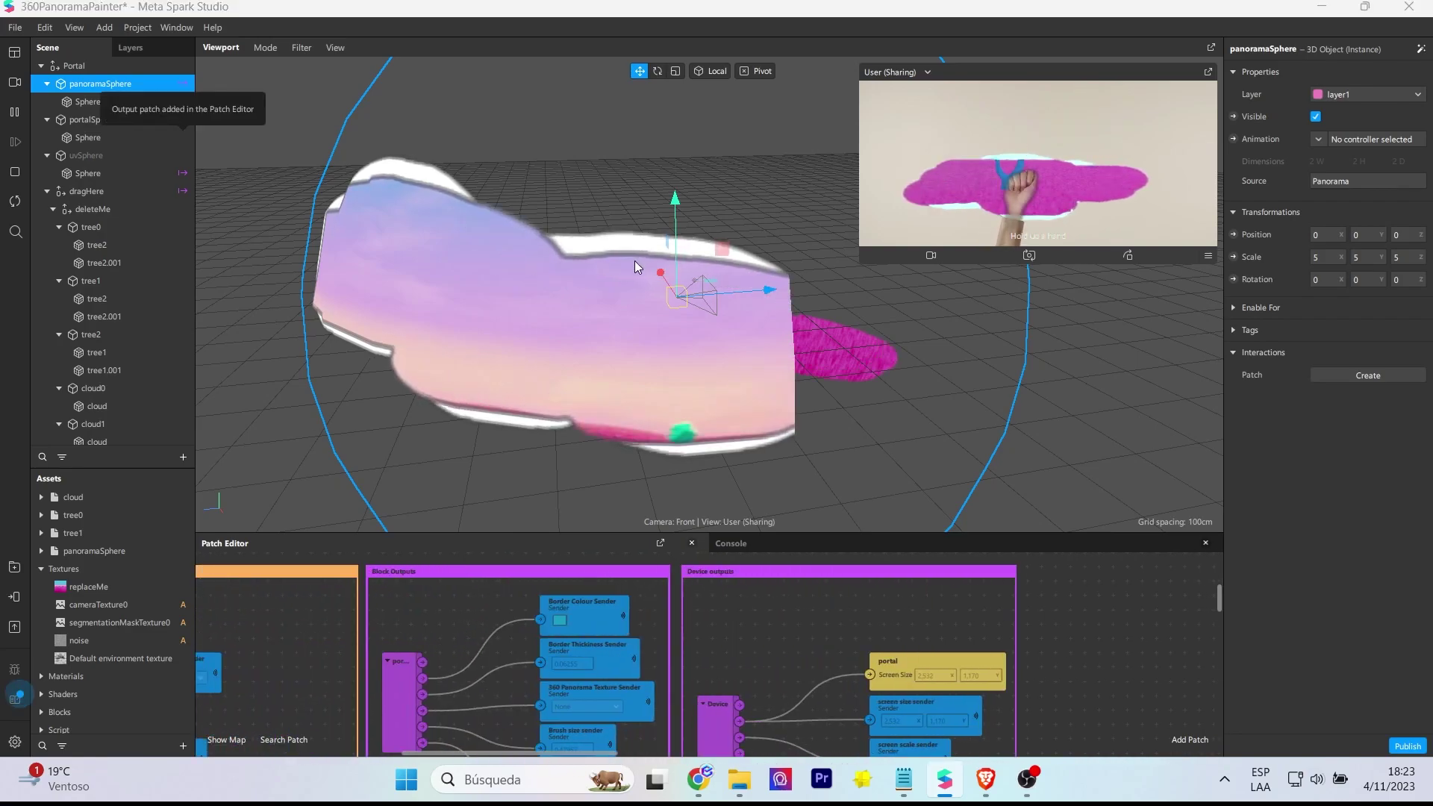
left_click(70, 102)
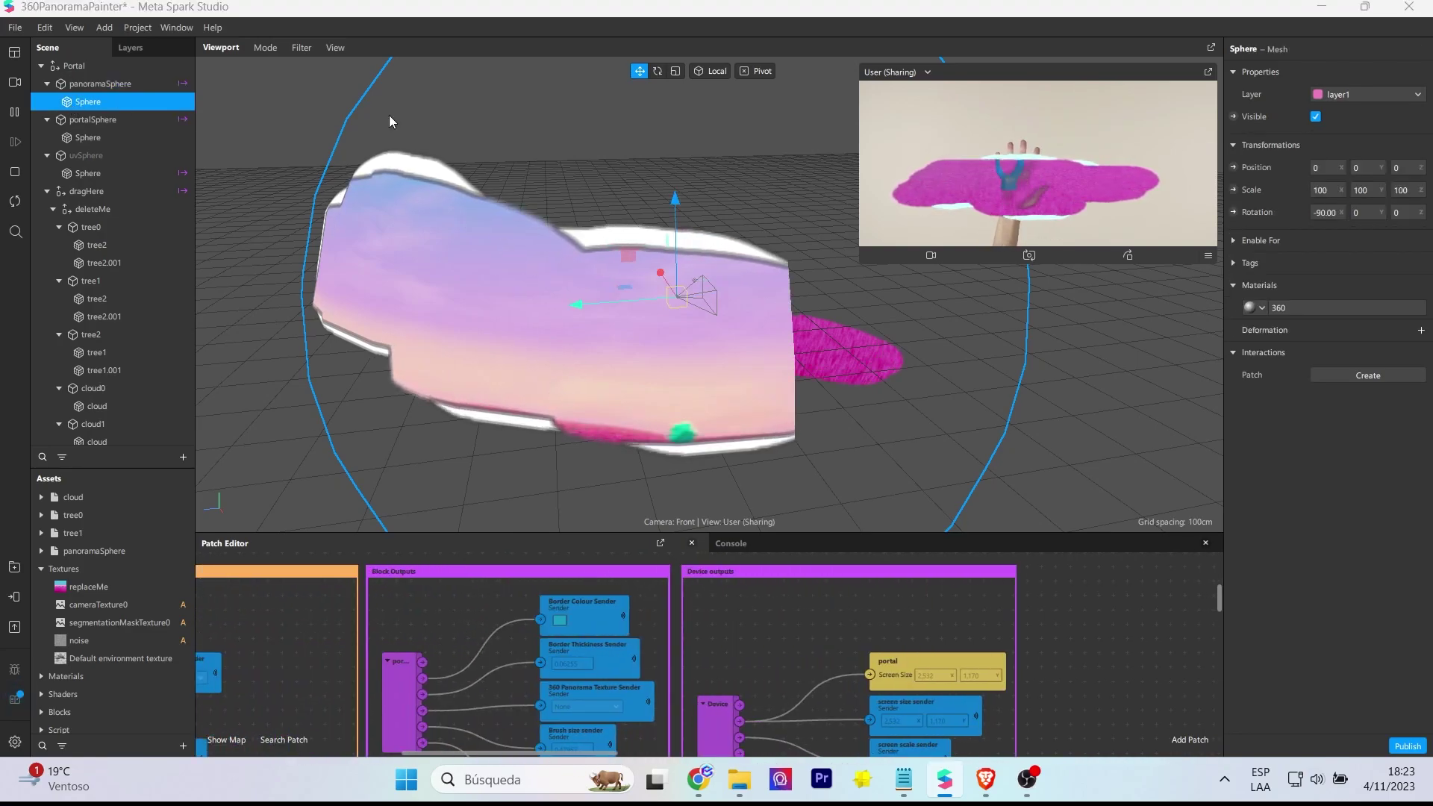
left_click(1315, 118)
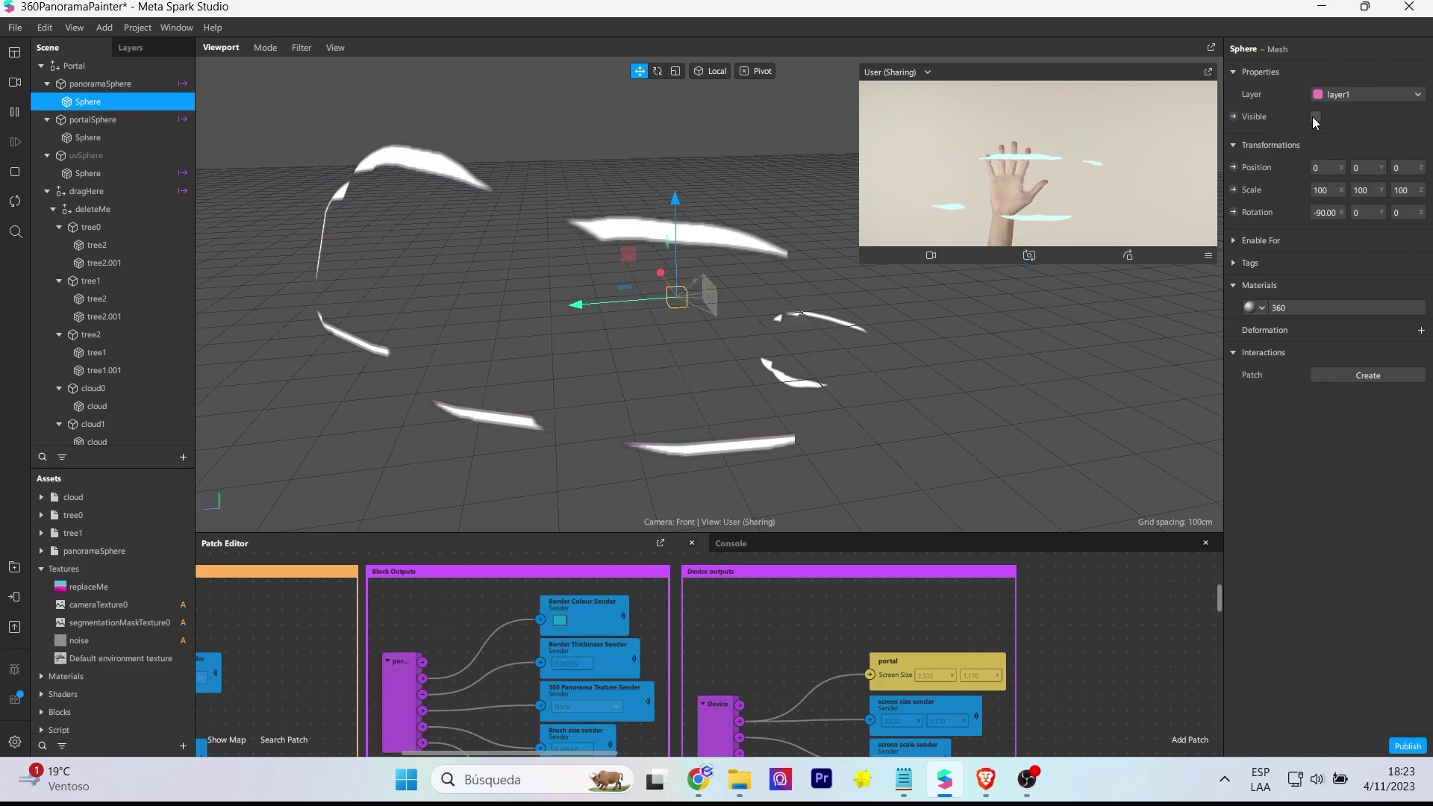
left_click(1315, 117)
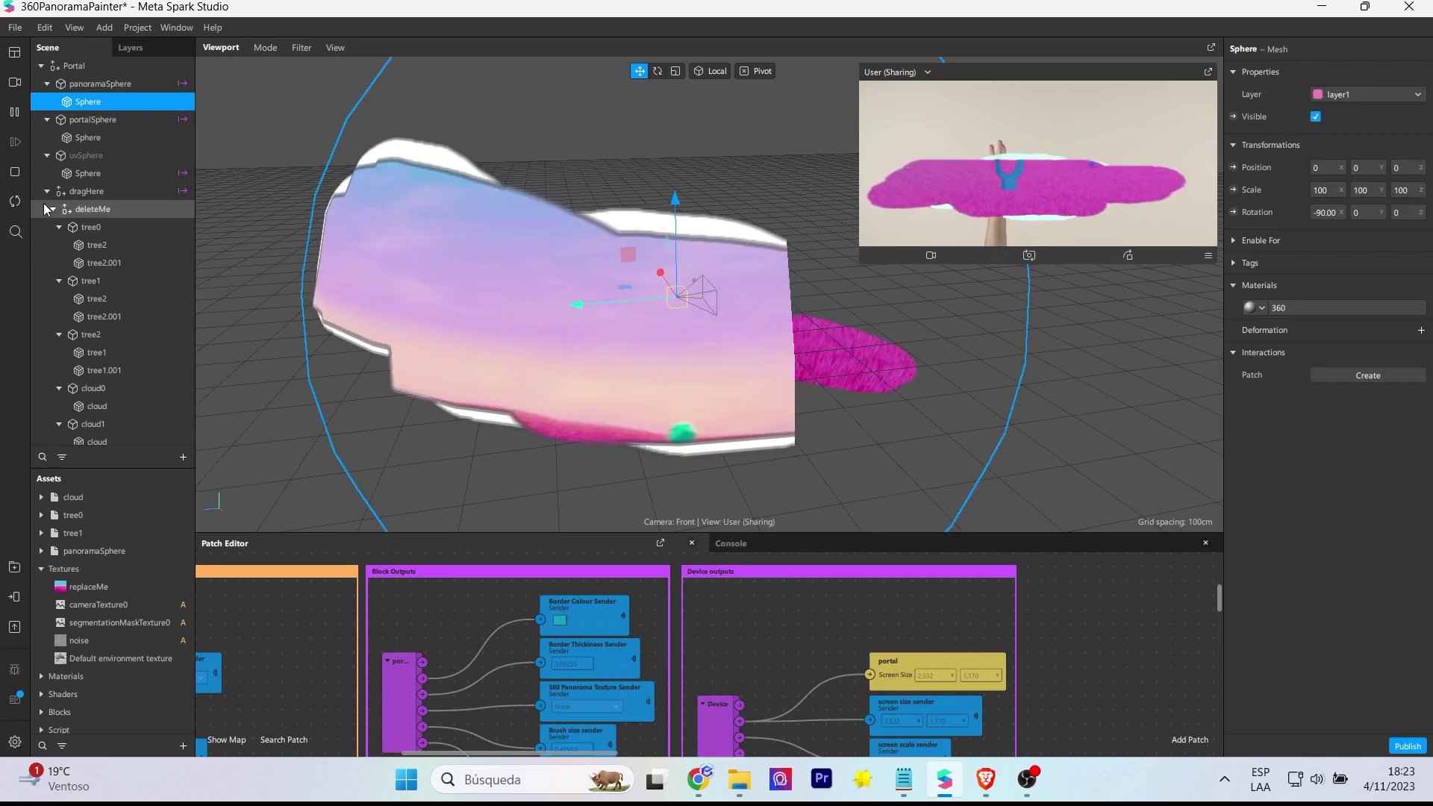
left_click_drag(727, 394, 472, 398)
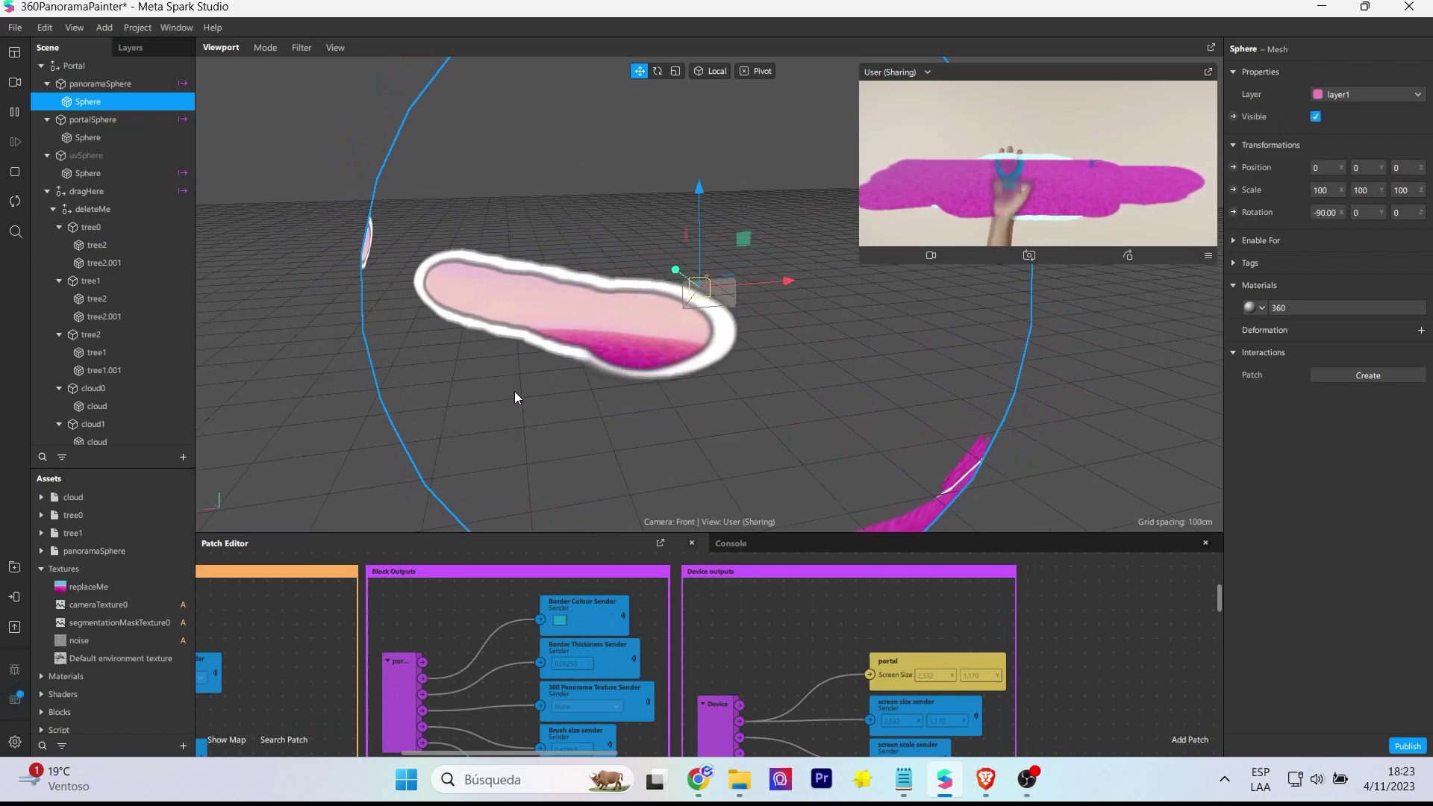
Examine portalSphere from another angle and toggle its visibility to check what it contributes to the scene
left_click(109, 119)
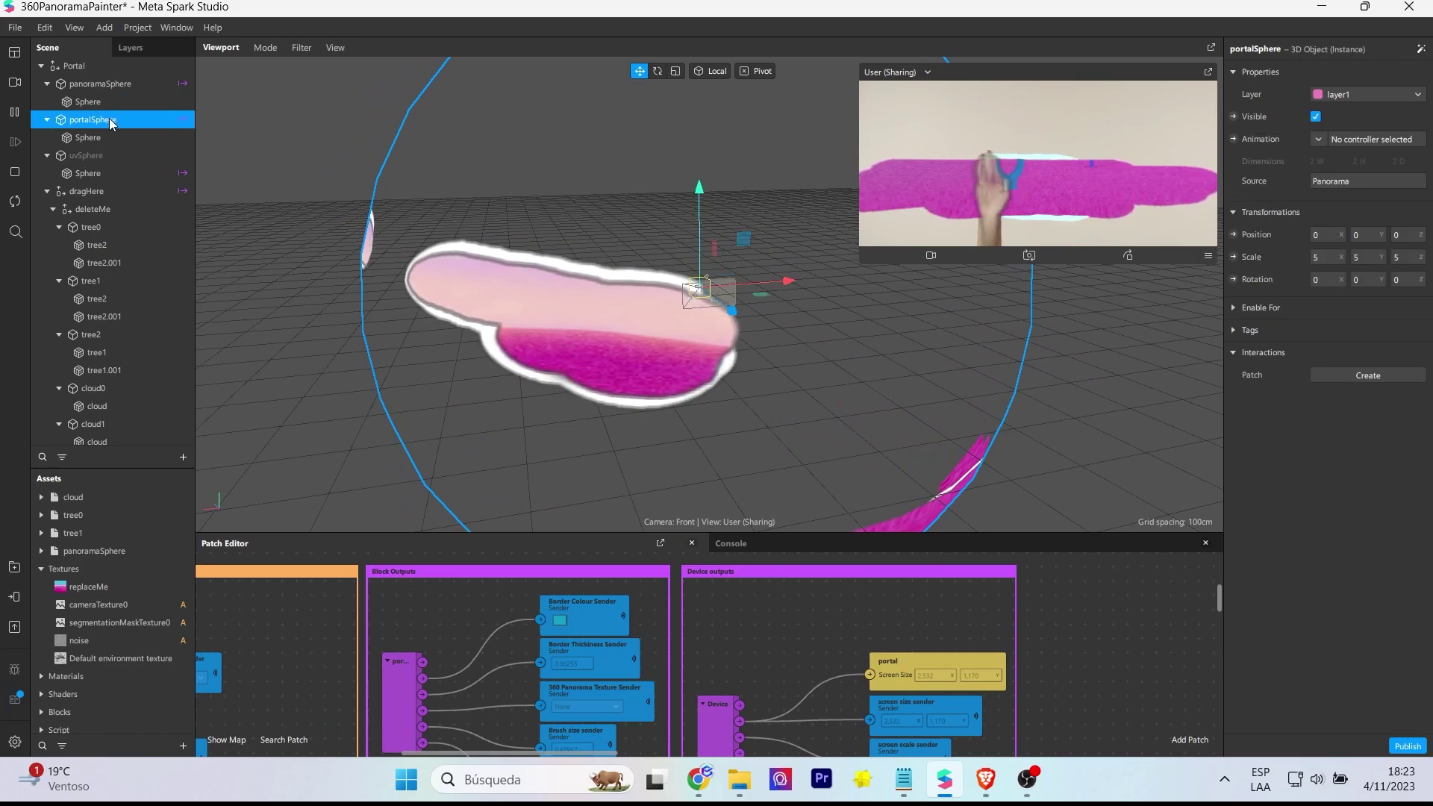
left_click_drag(694, 286, 603, 297)
left_click(87, 138)
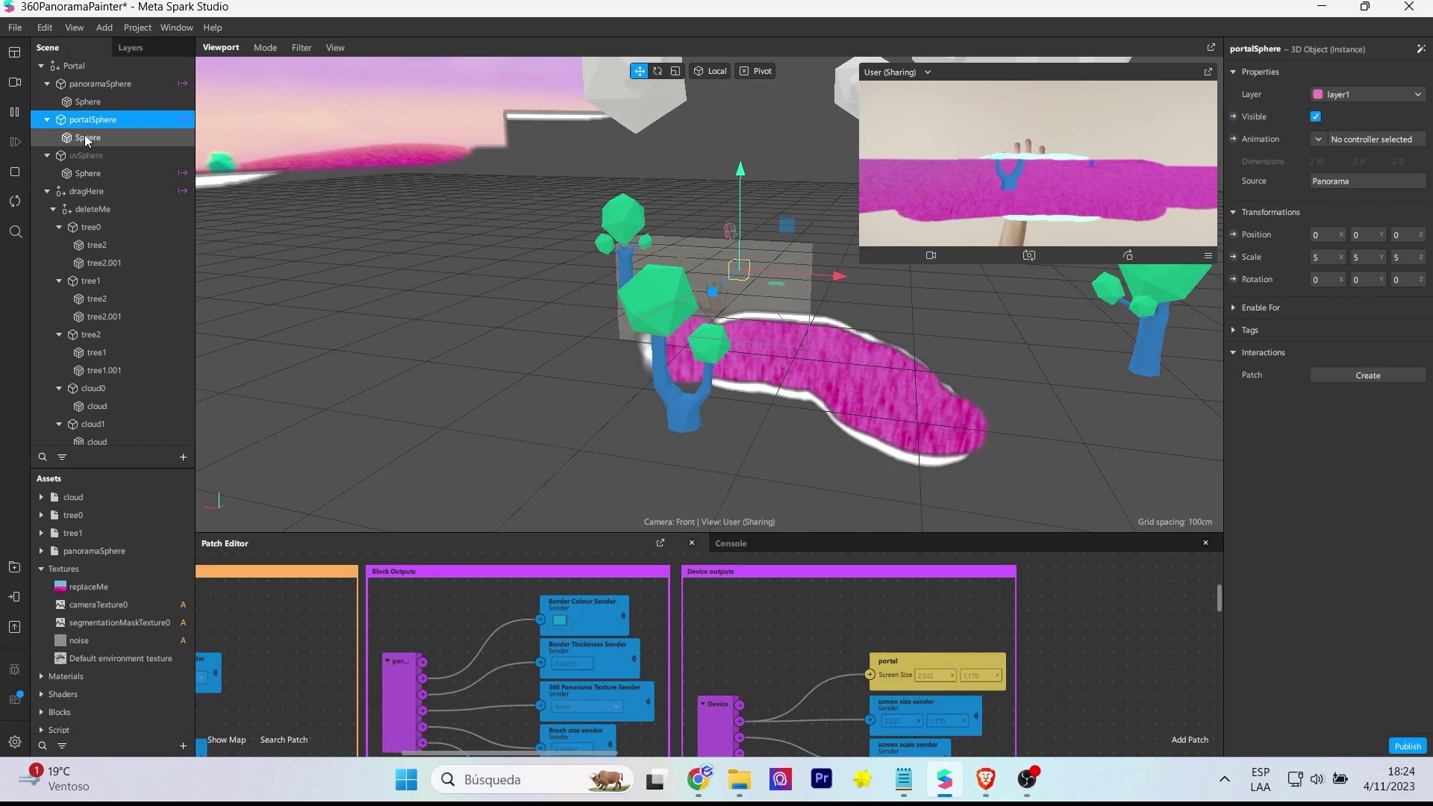
left_click(89, 121)
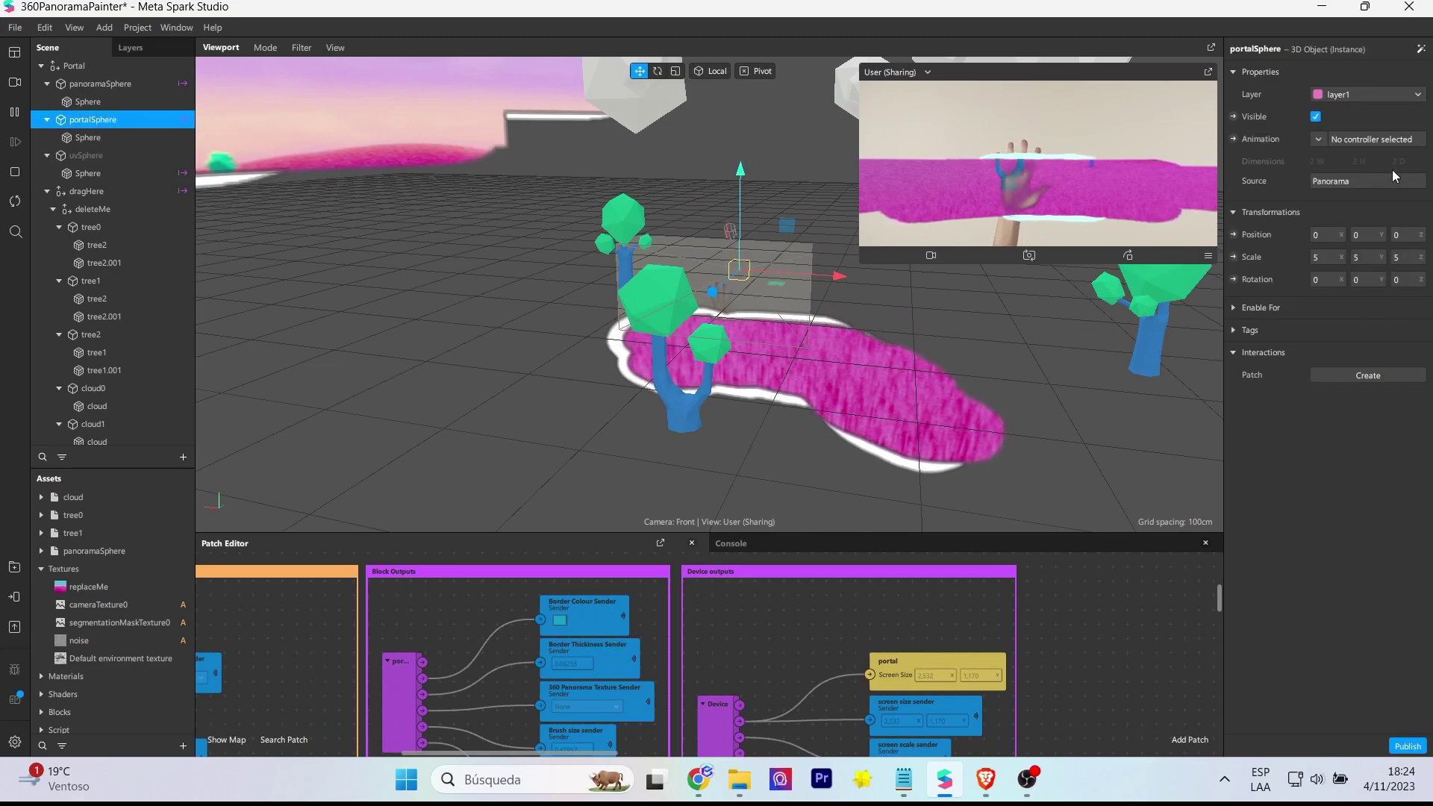
left_click(1315, 117)
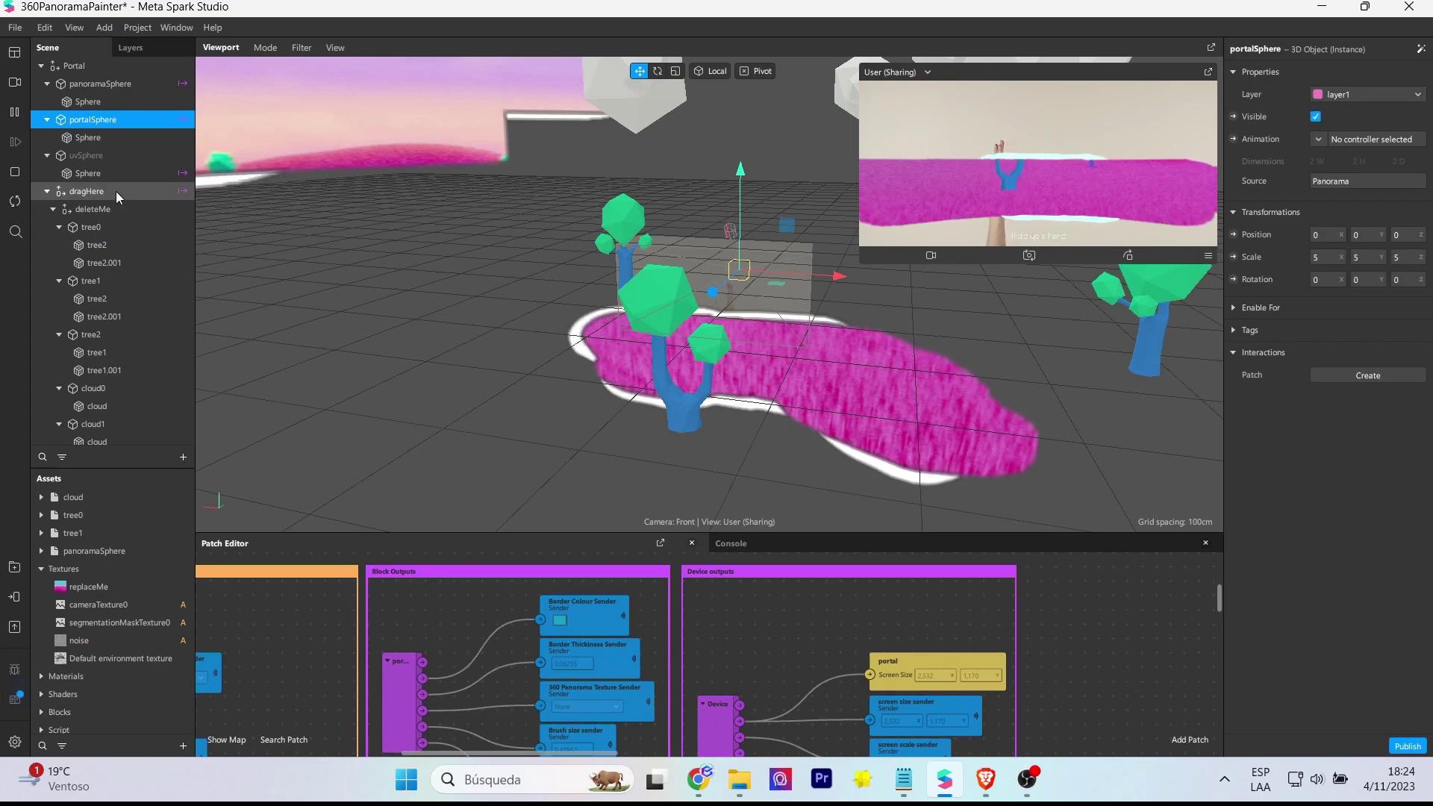
Check the uvSphere mesh and the dragHere object, and collapse the tree and cloud objects inside deleteMe
left_click(100, 173)
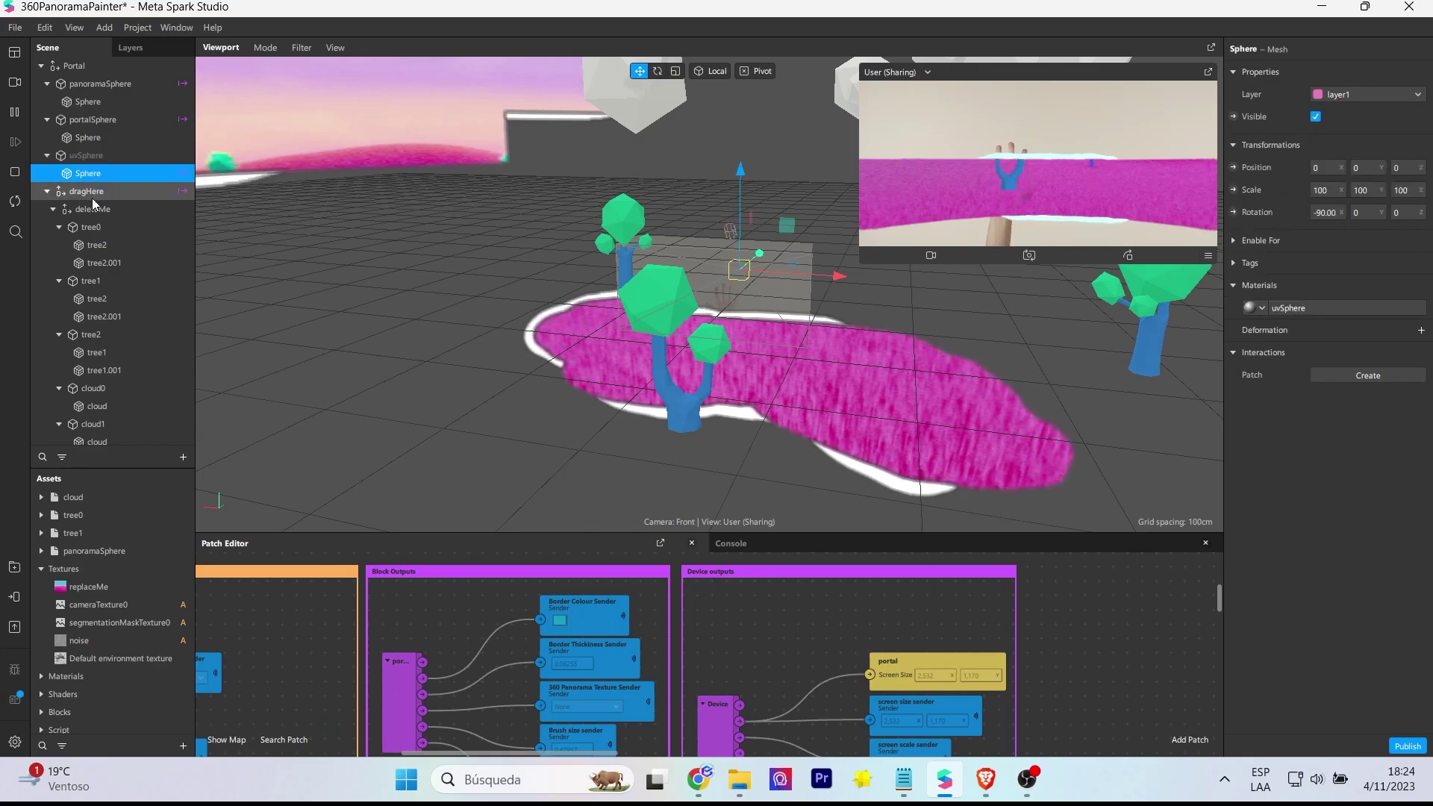
left_click(92, 198)
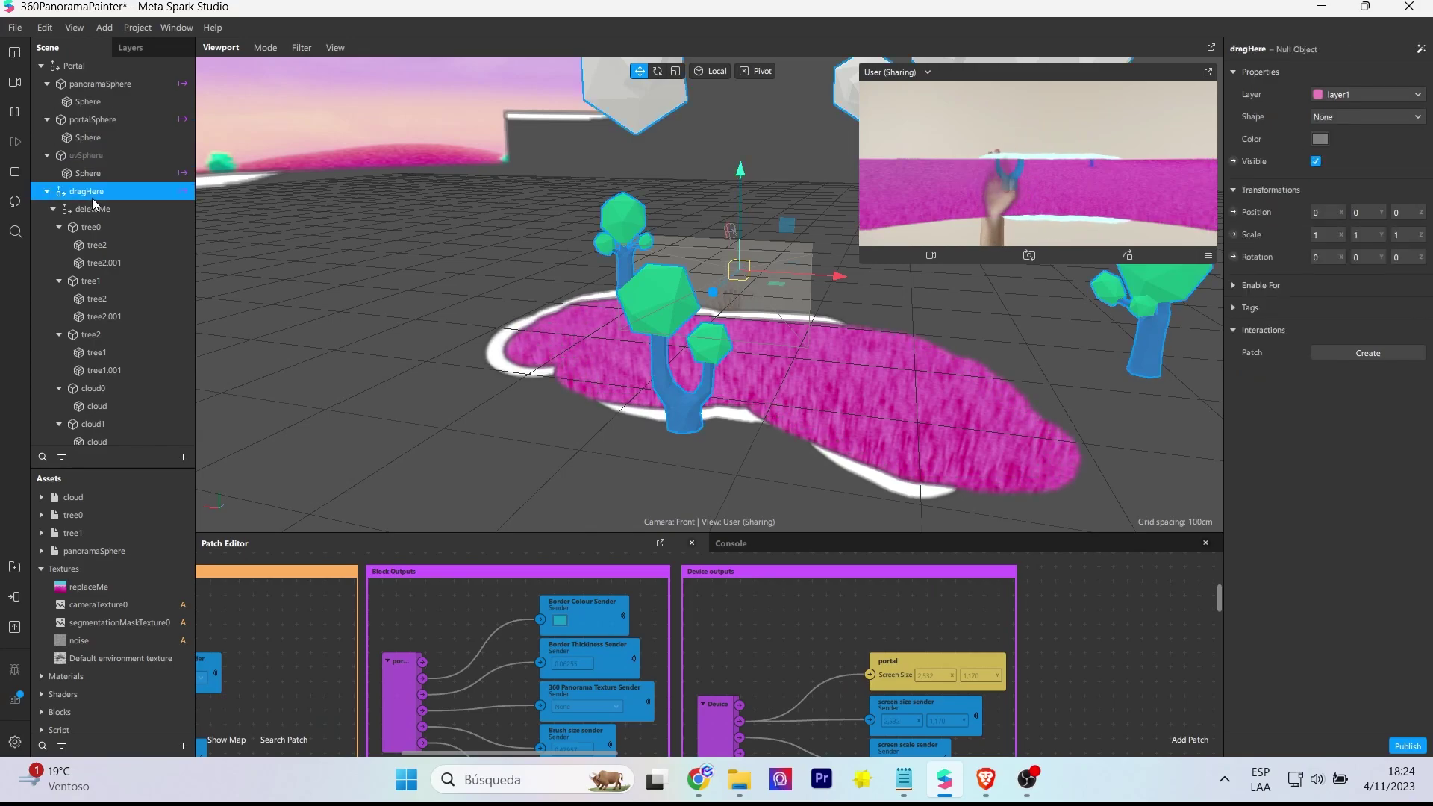
left_click(57, 228)
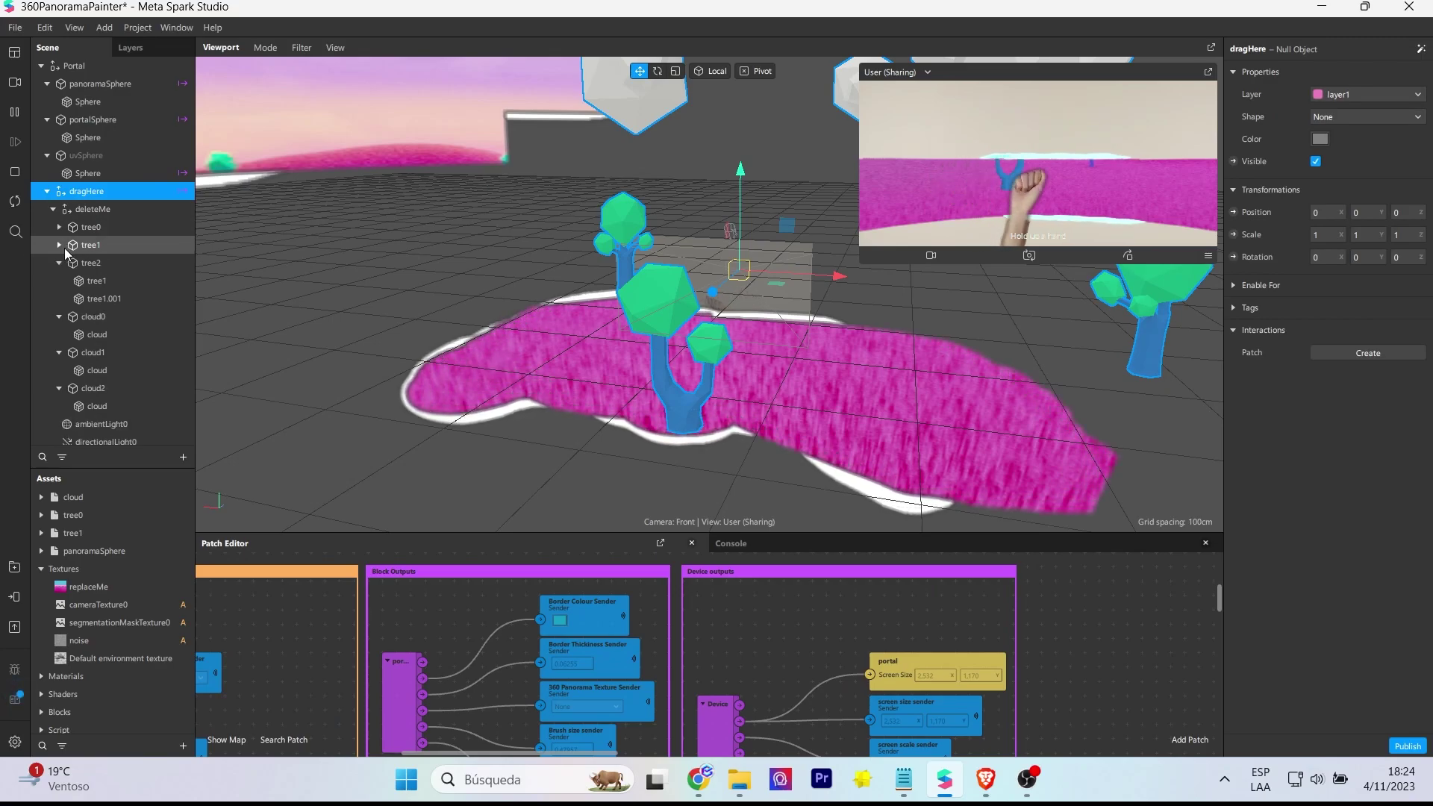
left_click(59, 263)
left_click(59, 281)
left_click(59, 298)
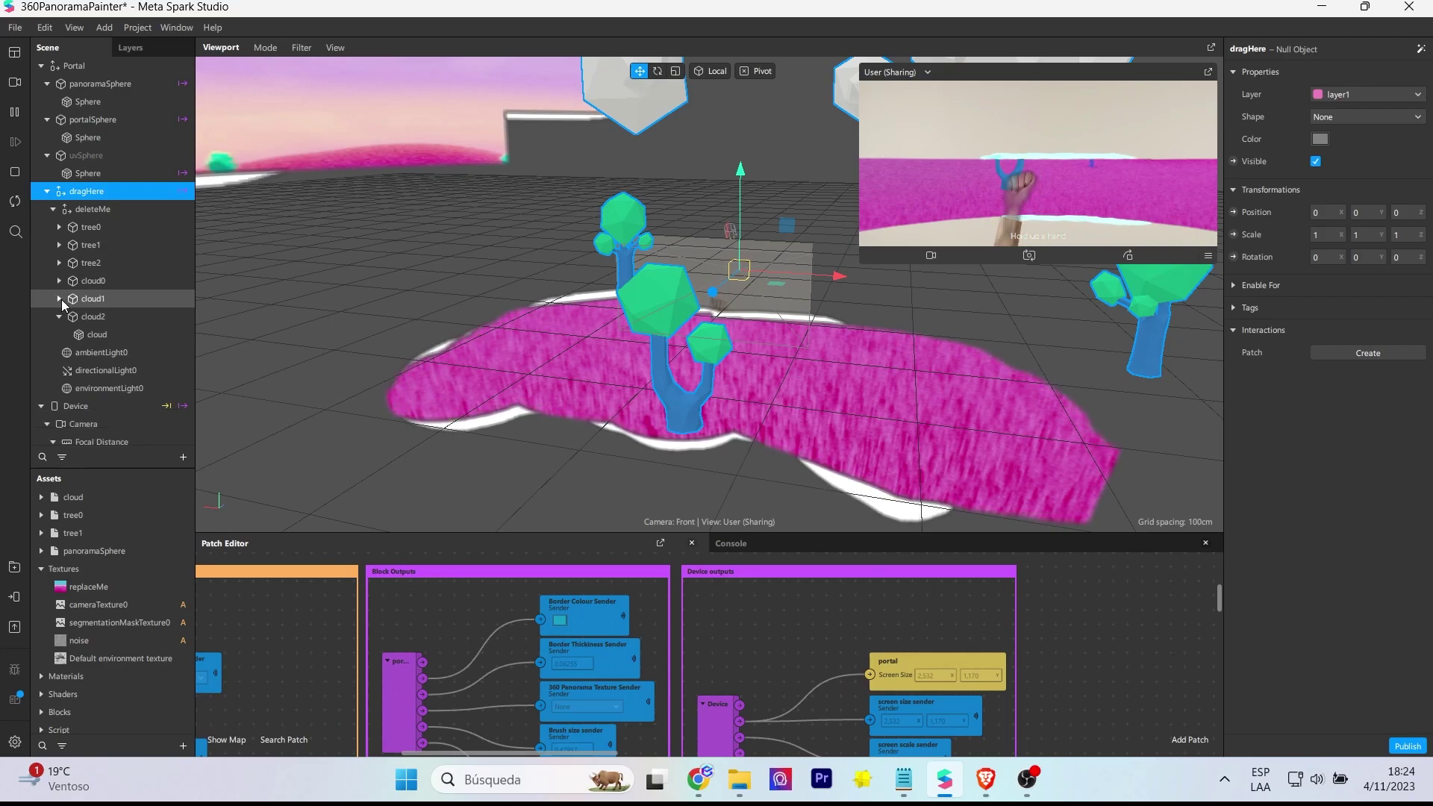
left_click(59, 316)
Select tree0 through cloud2 together and switch their visibility off and back on to check their role
left_click(90, 227)
left_click(100, 318, "shift")
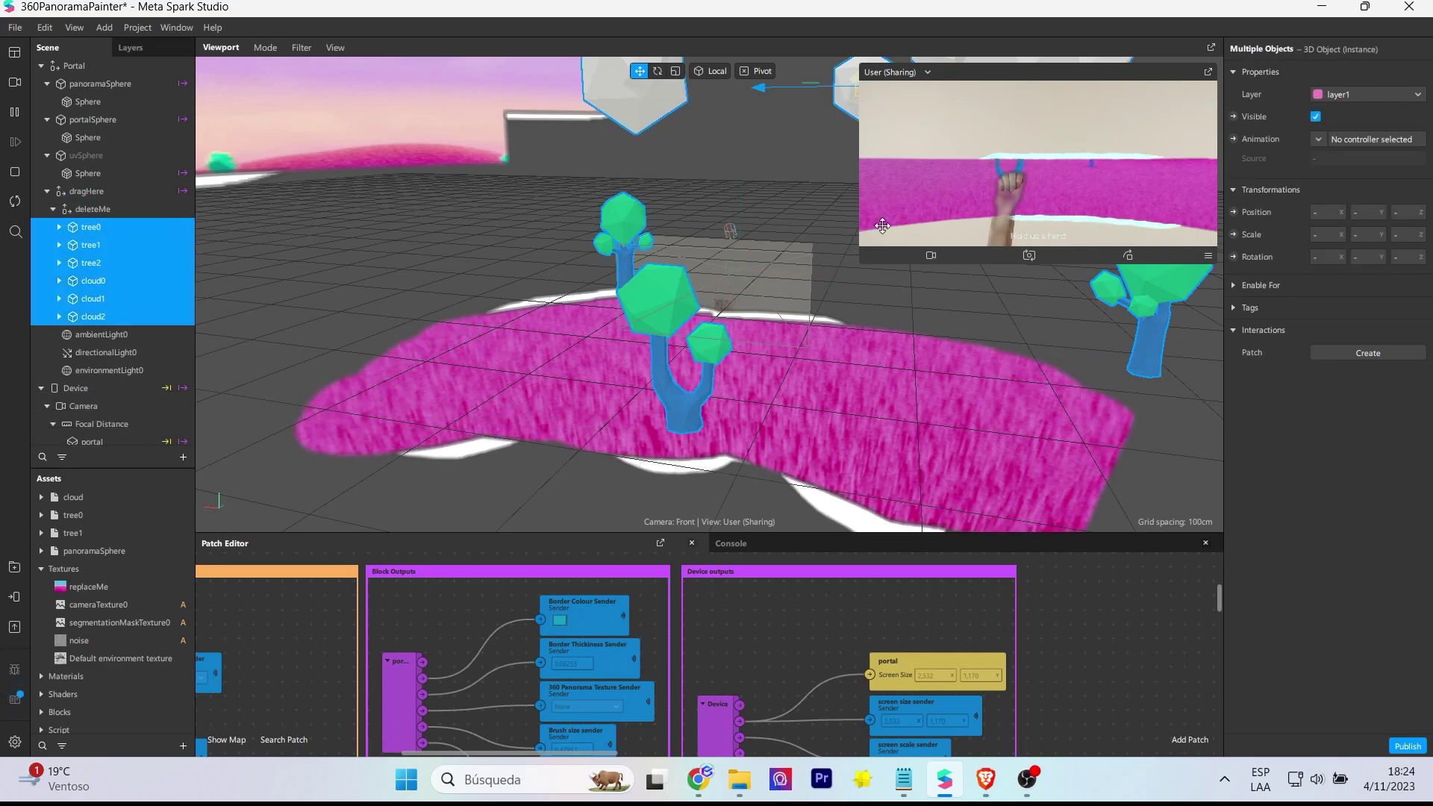
key("f")
scroll(920, 339, "up", 3)
left_click_drag(858, 339, 391, 330, "alt")
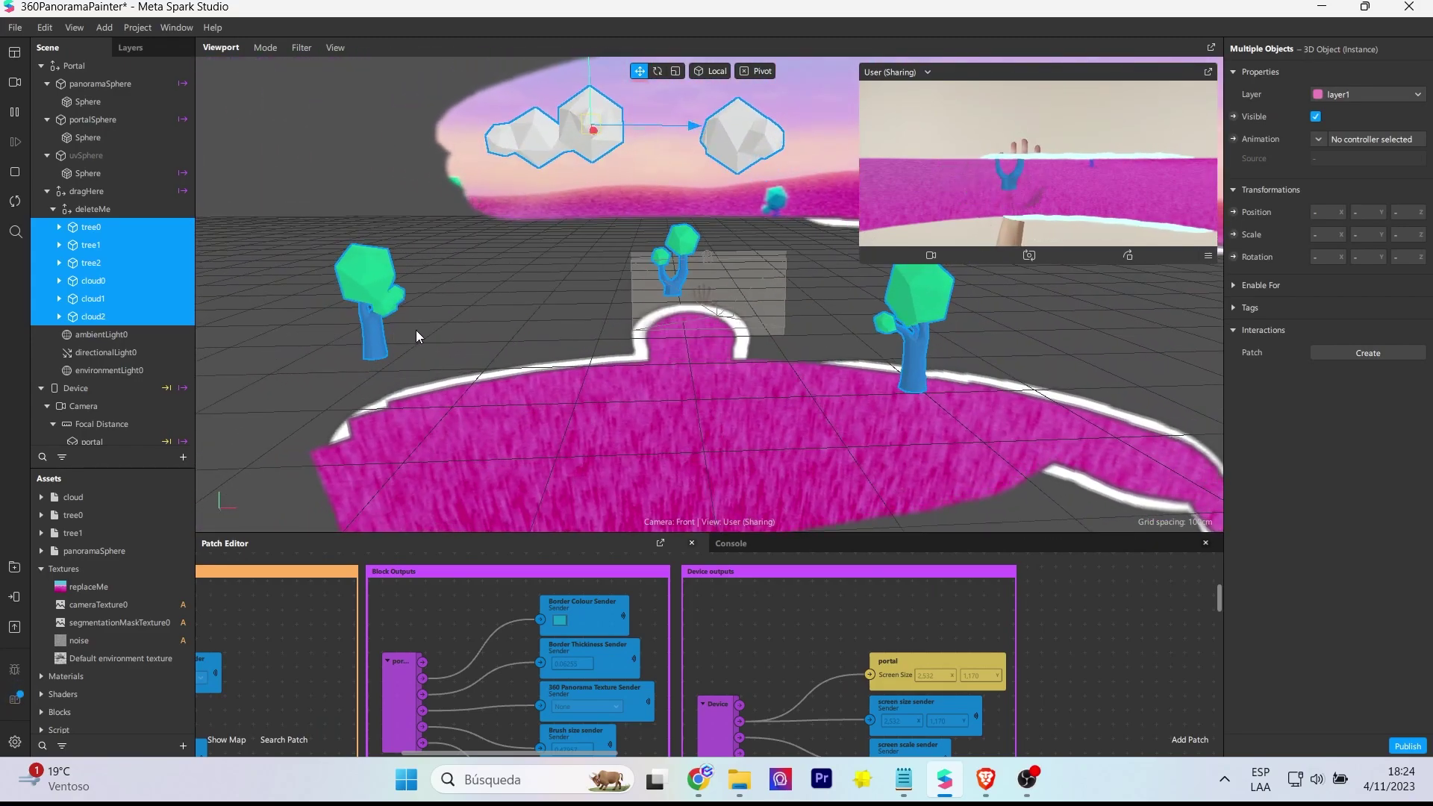
left_click(1317, 116)
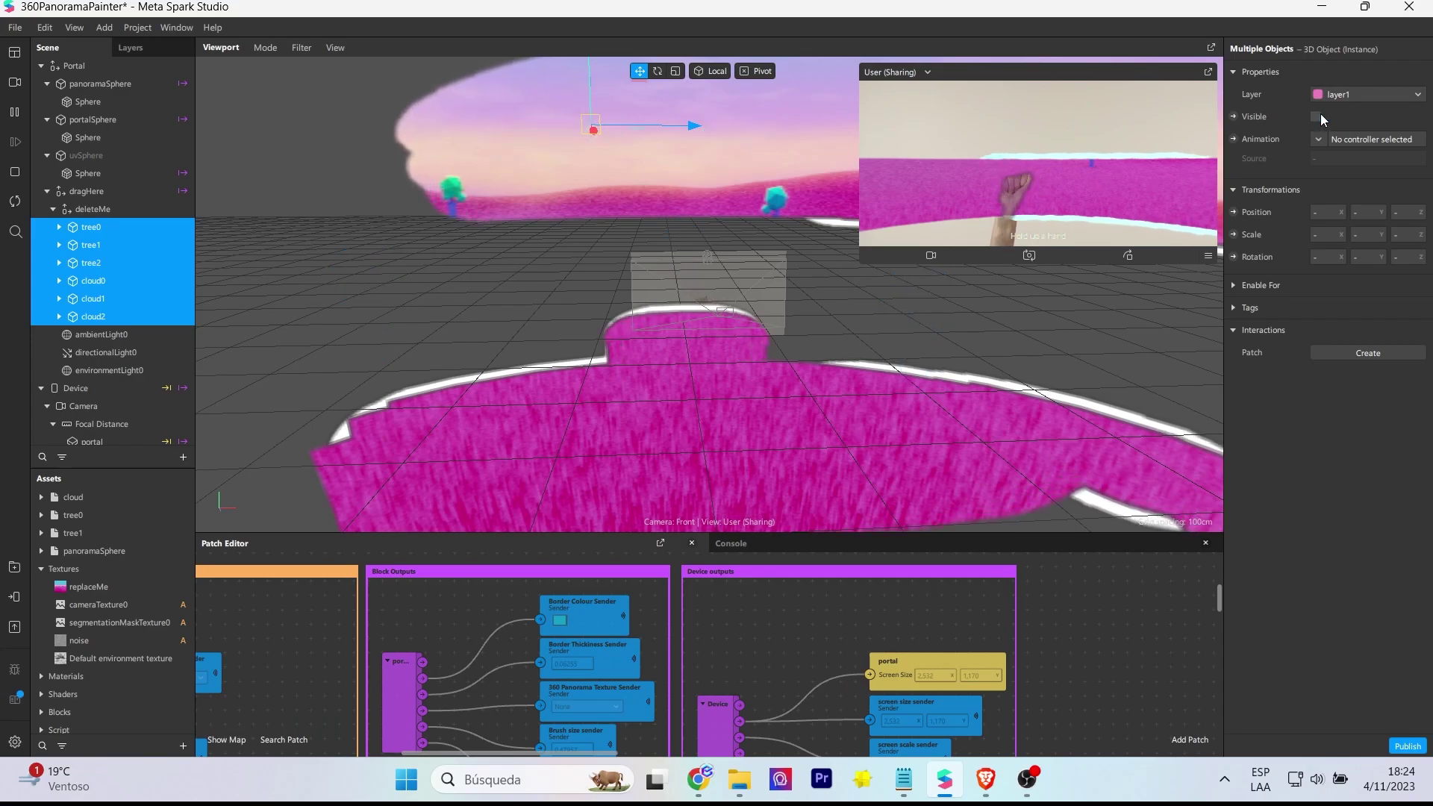
left_click(1316, 117)
Select the Device object in the scene to examine its properties
scroll(158, 355, "down", 1)
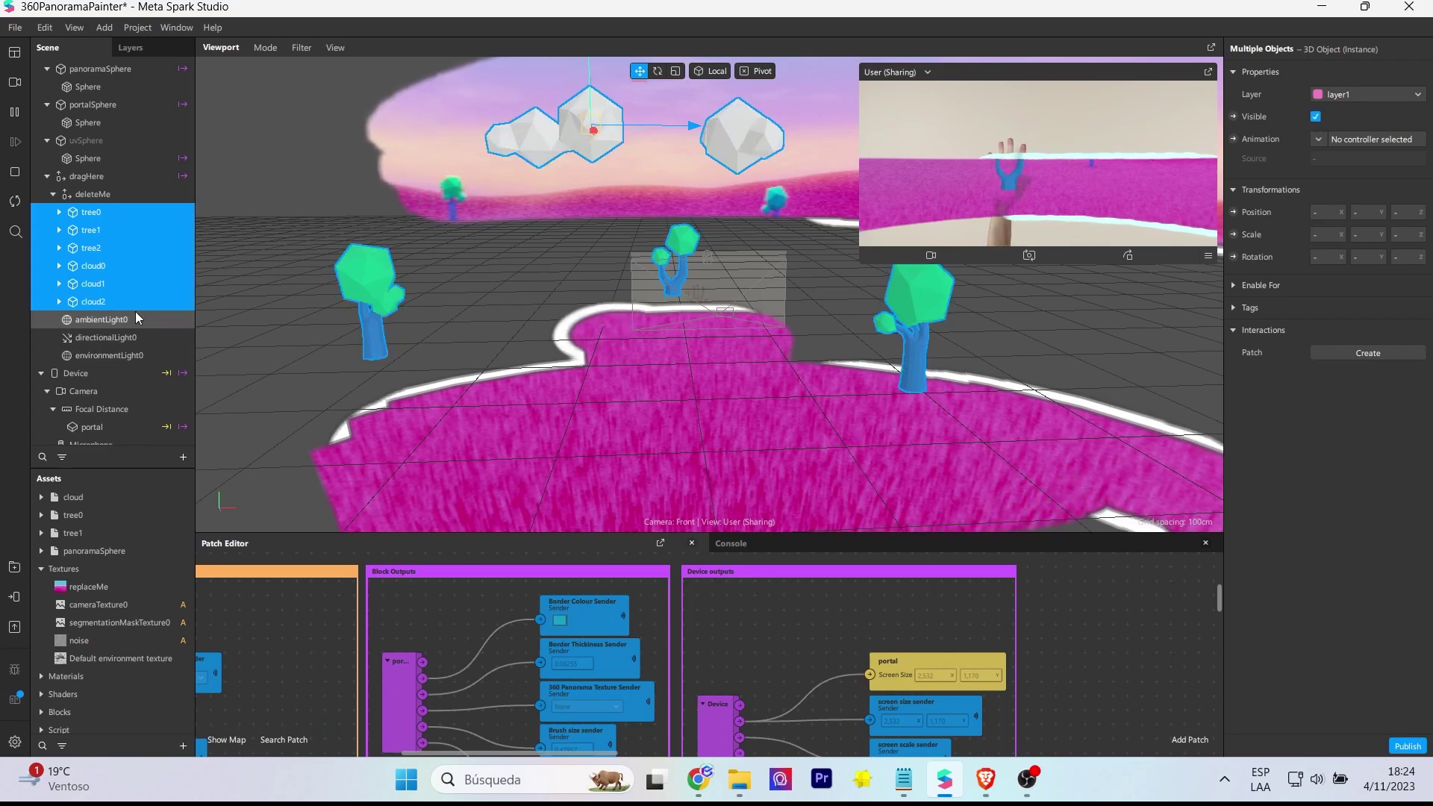
left_click(106, 373)
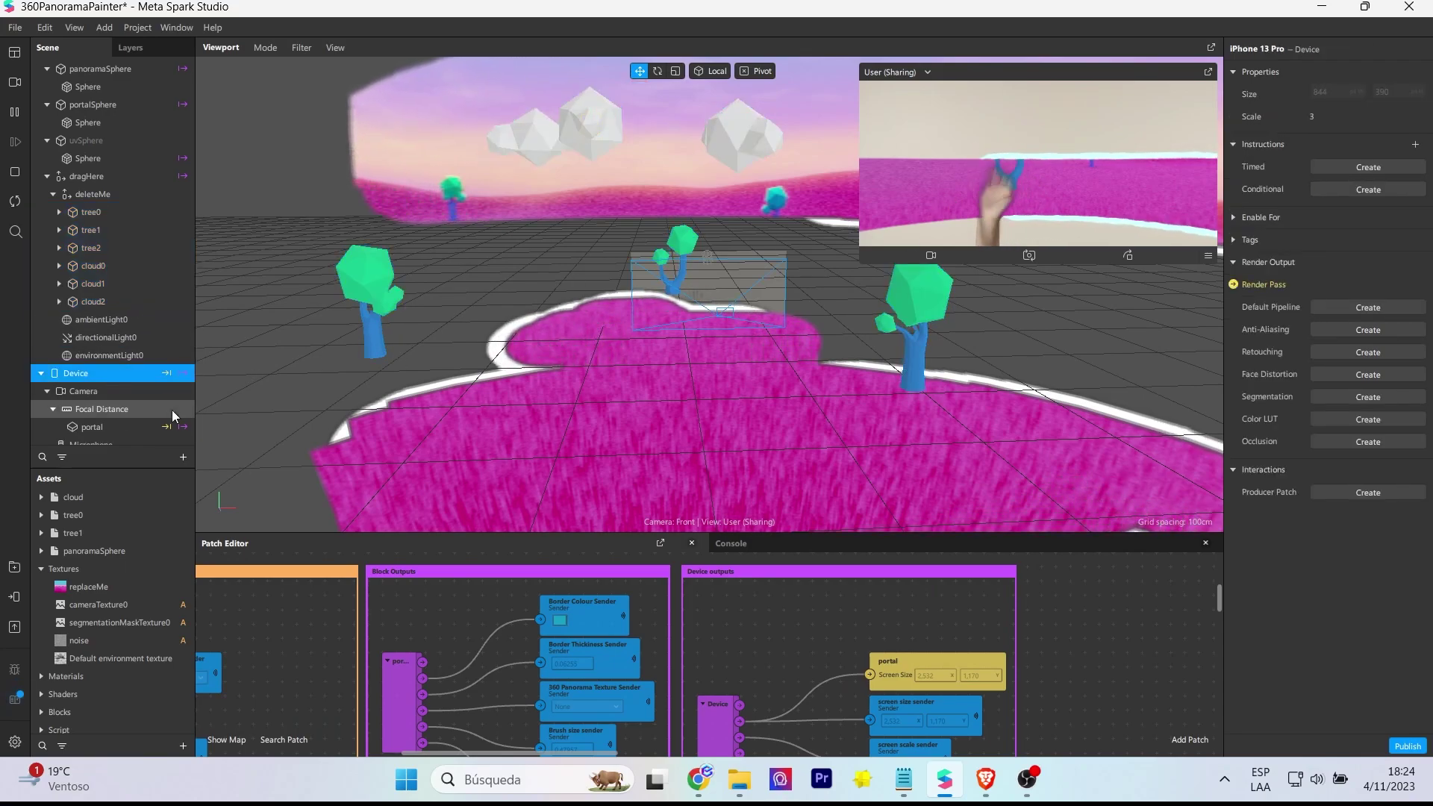
Undo the portal block's last brush size change, raise its portal spread to about 0.114, and restart the preview
scroll(105, 410, "down", 1)
left_click(97, 418)
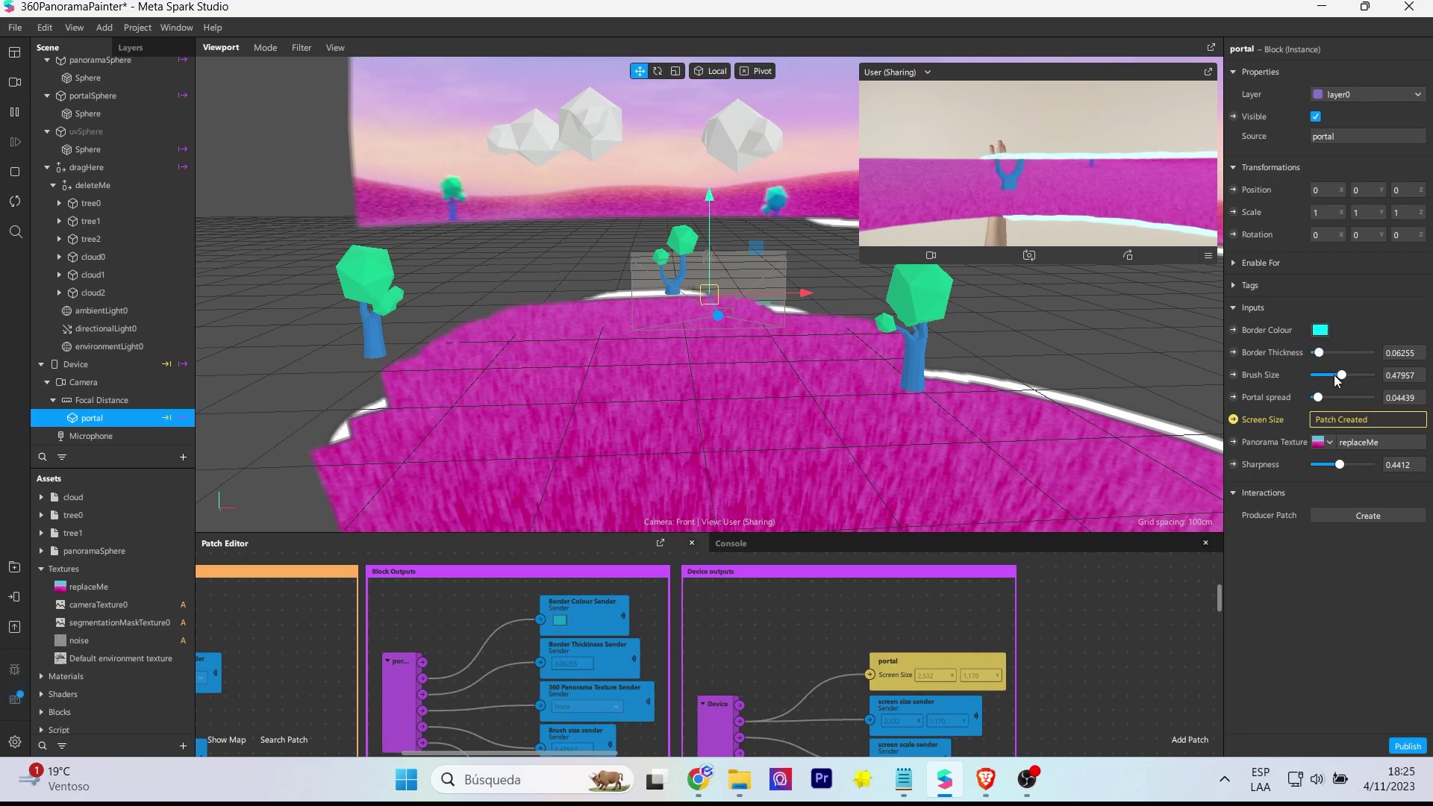
key("ctrl+z")
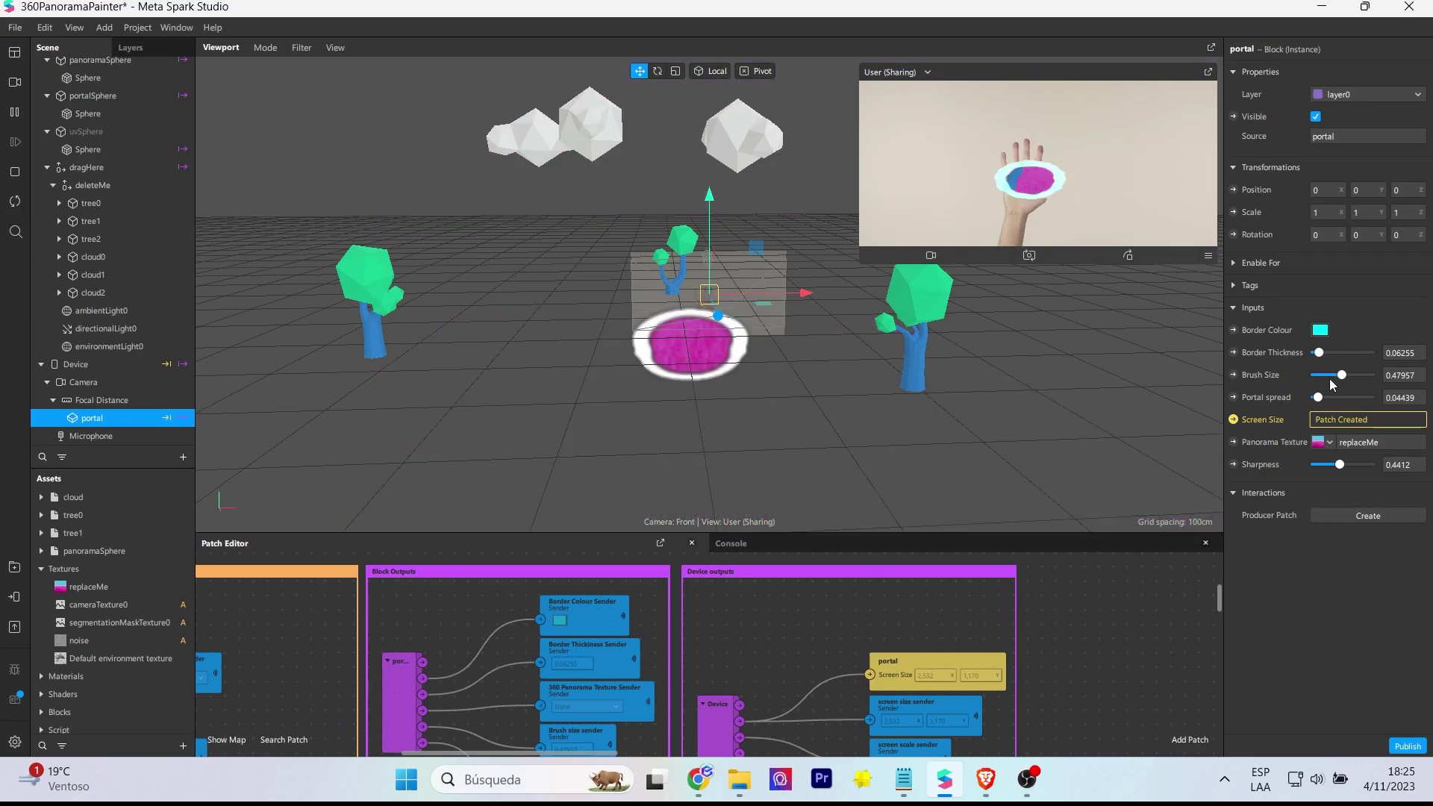
left_click_drag(1318, 397, 1322, 398)
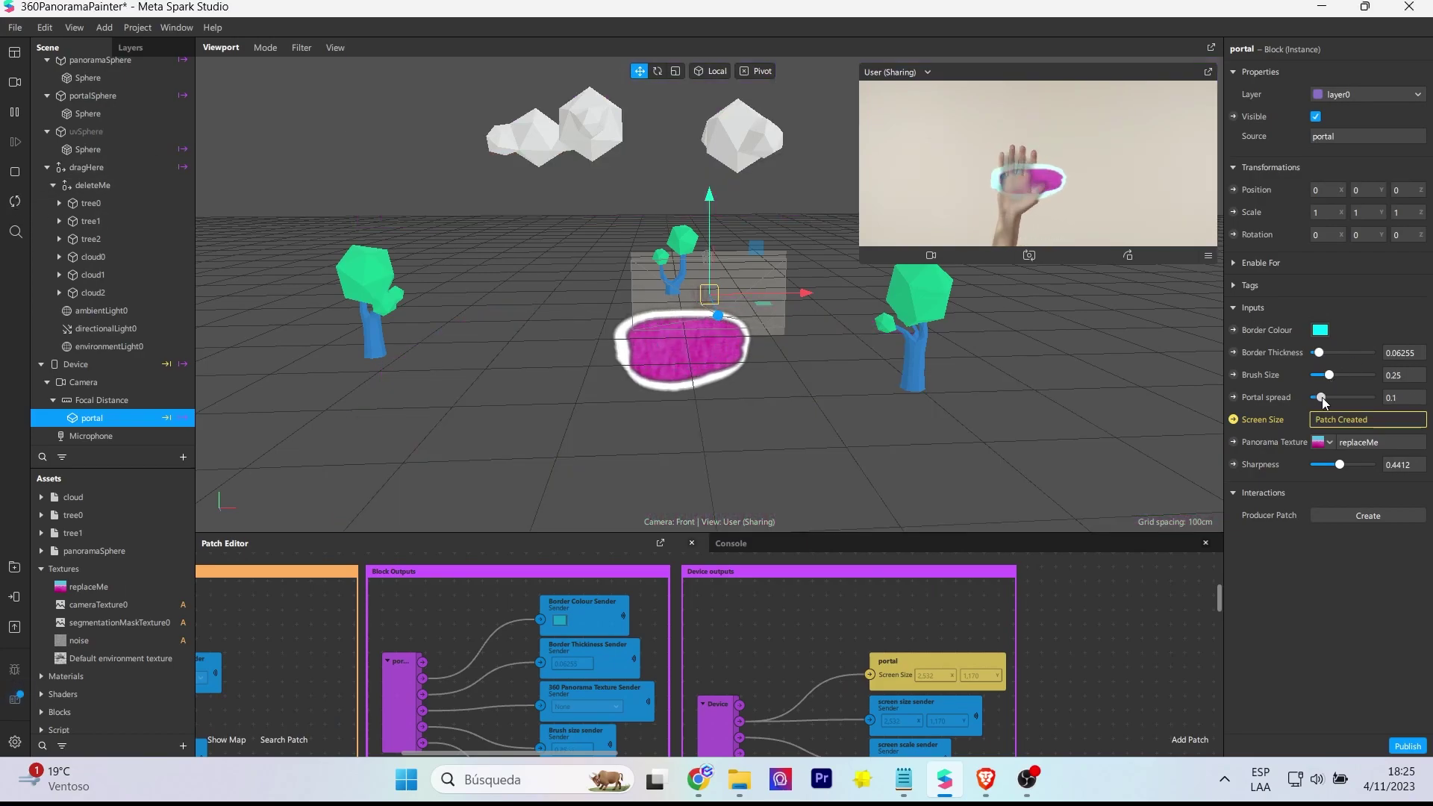
left_click(20, 201)
Try a sharpness of about 0.918 on the portal block, and set it back to 0.4412
left_click_drag(1339, 464, 1366, 465)
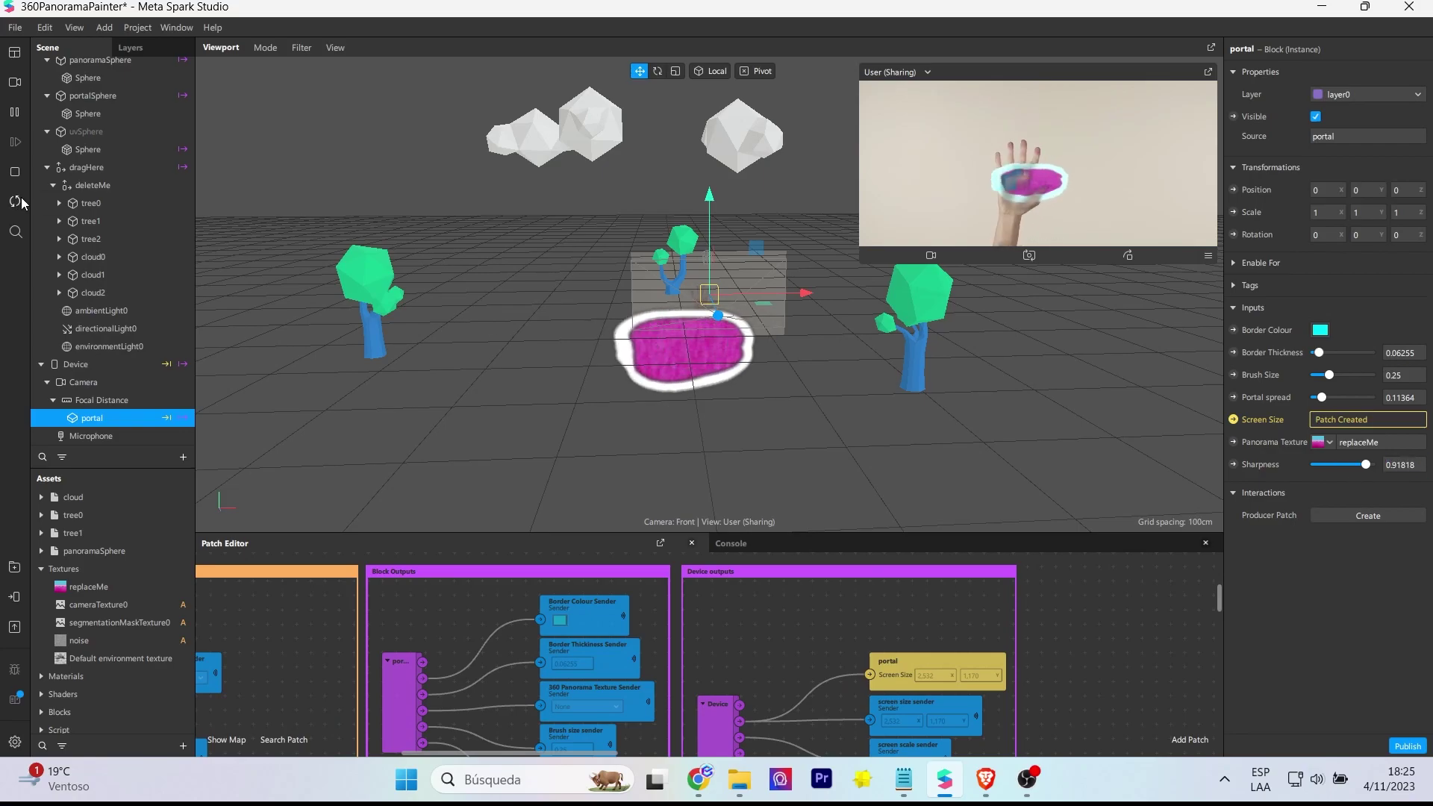
left_click(1400, 465)
type("0.4412")
key("Return")
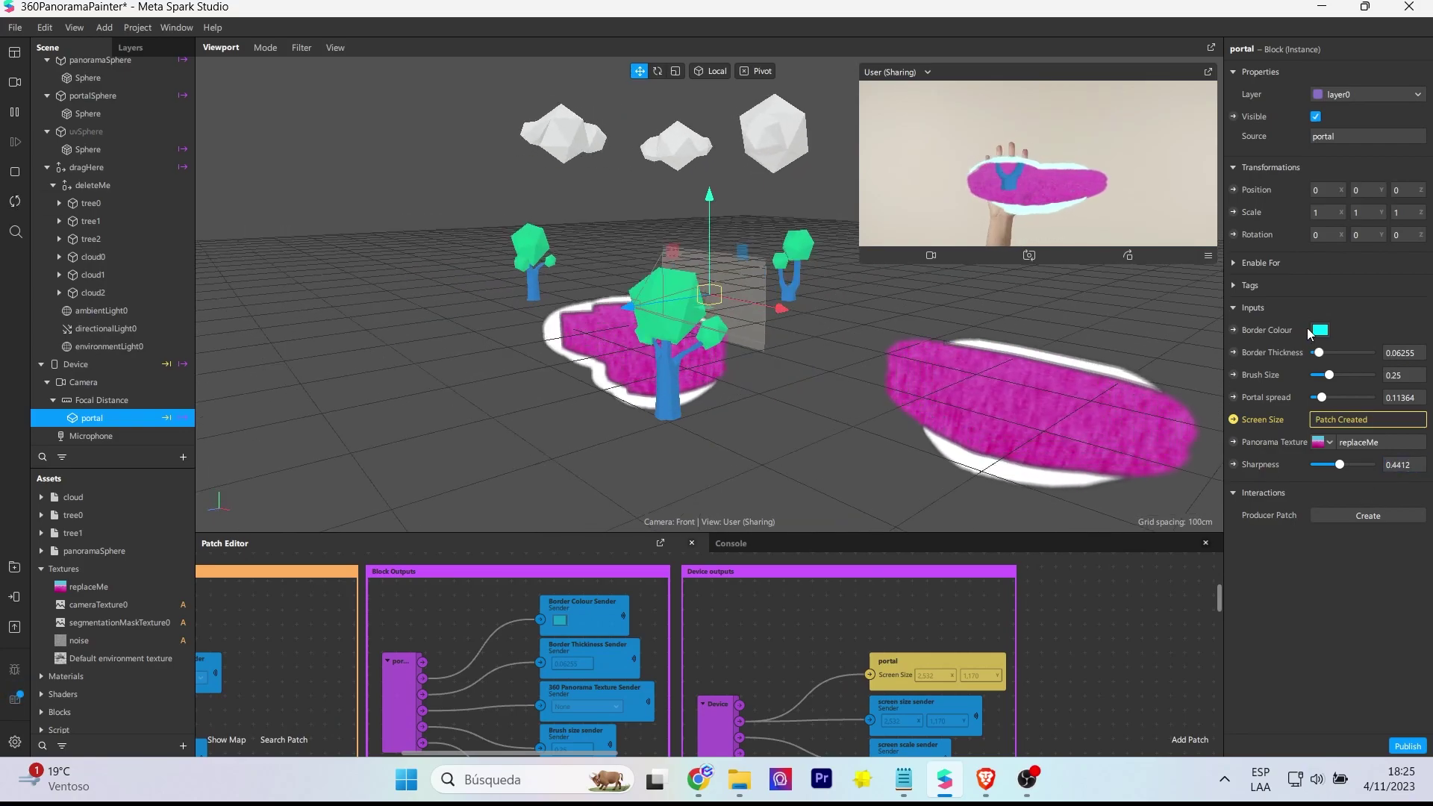
Try a border thickness of about 0.018 on the portal block, restart the preview, and undo the thickness change
left_click(1397, 351)
left_click_drag(1319, 352, 1316, 353)
left_click(17, 201)
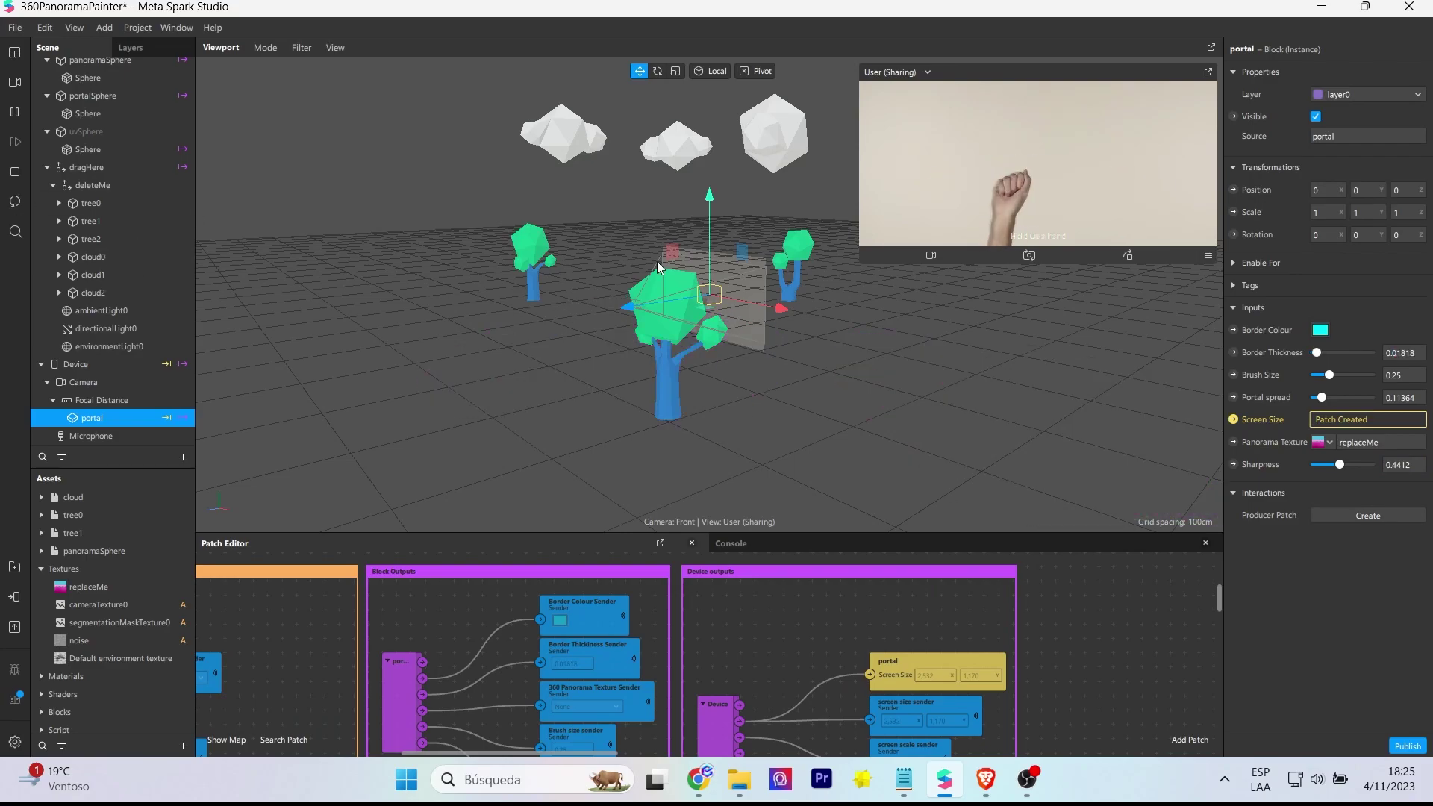
key("ctrl+z")
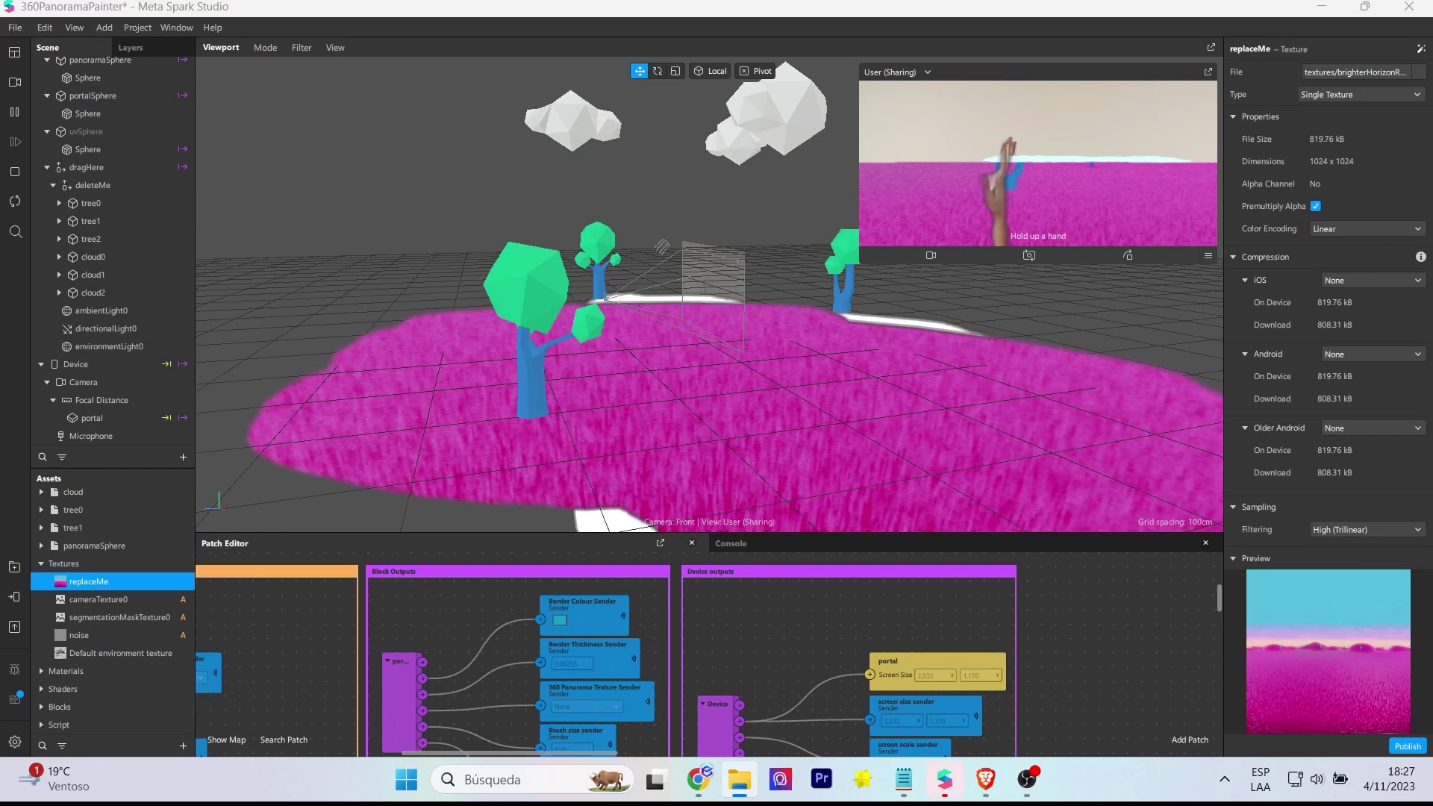
Import the agua4.jpg image into the project's textures, keeping the name agua4
left_click_drag(97, 631, 128, 555)
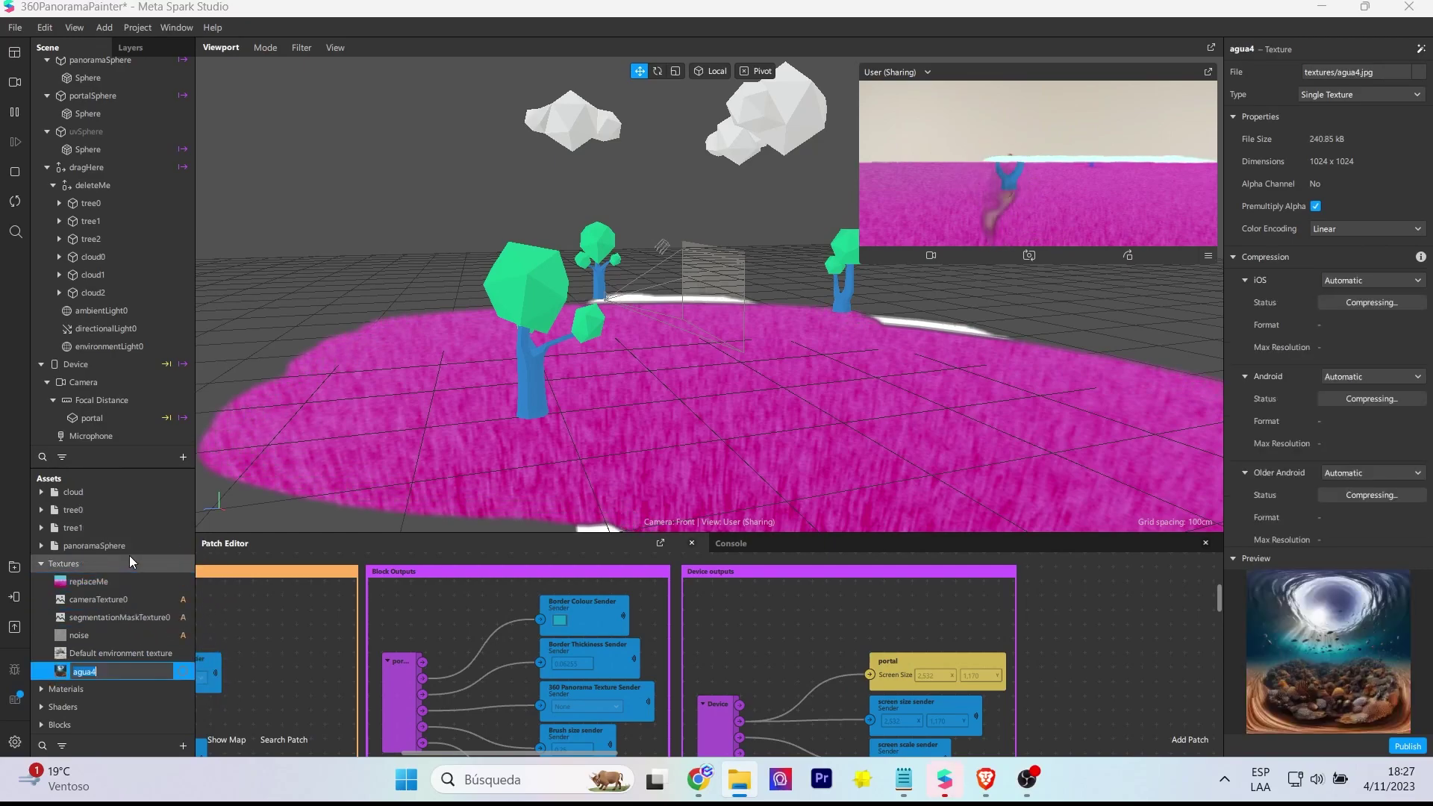
left_click(131, 652)
double_click(111, 670)
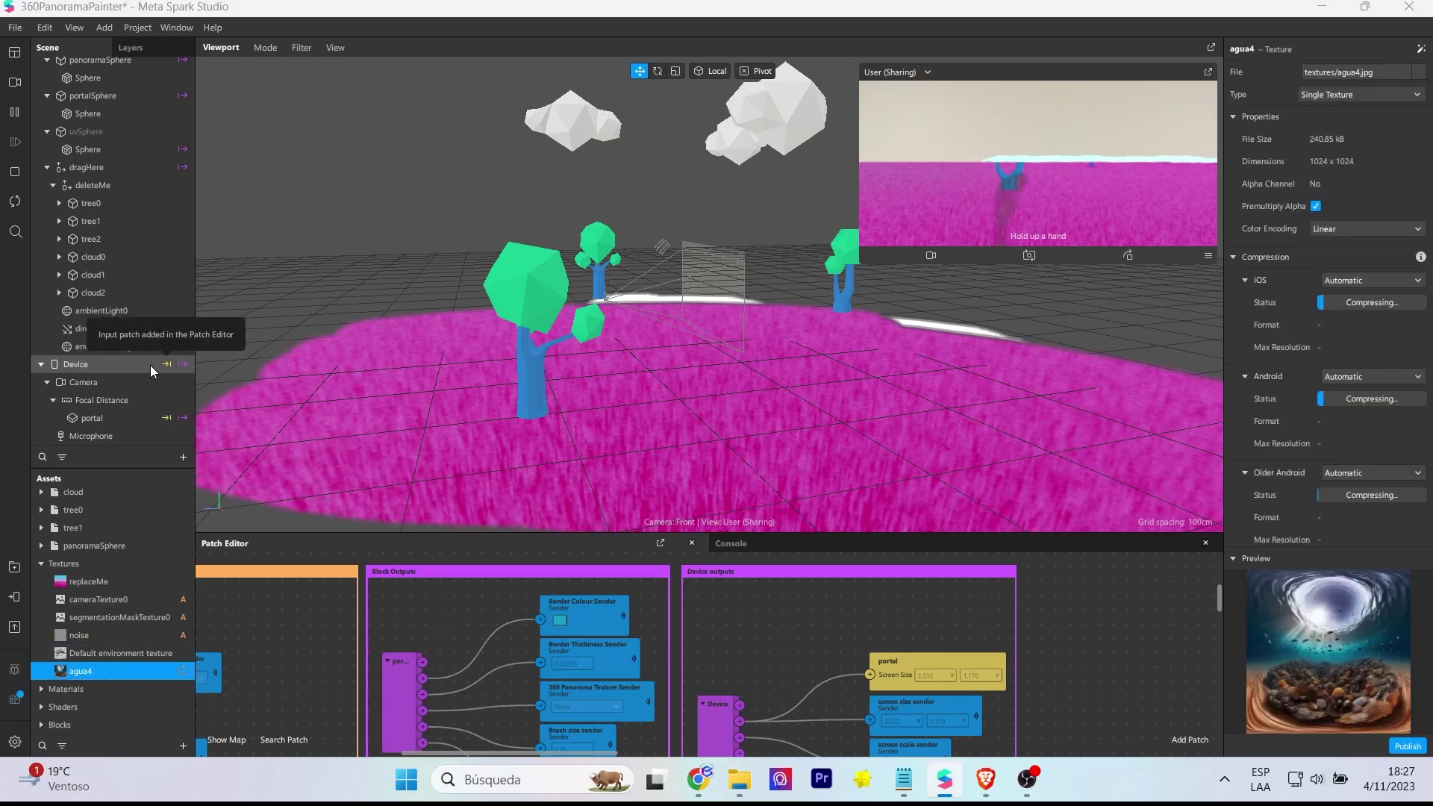
Set the portal block's Panorama Texture to agua4
left_click(116, 417)
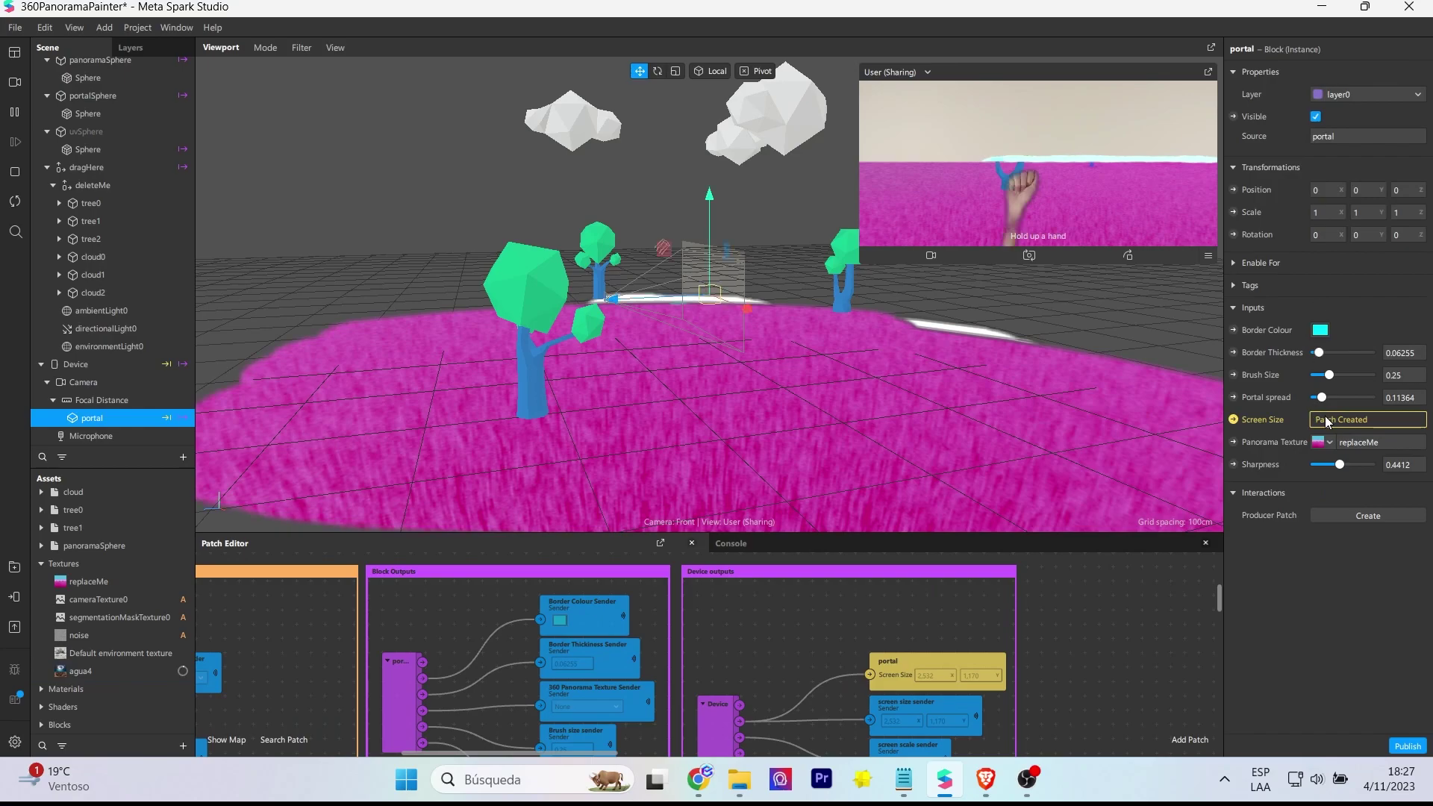
left_click(1330, 442)
left_click(1355, 500)
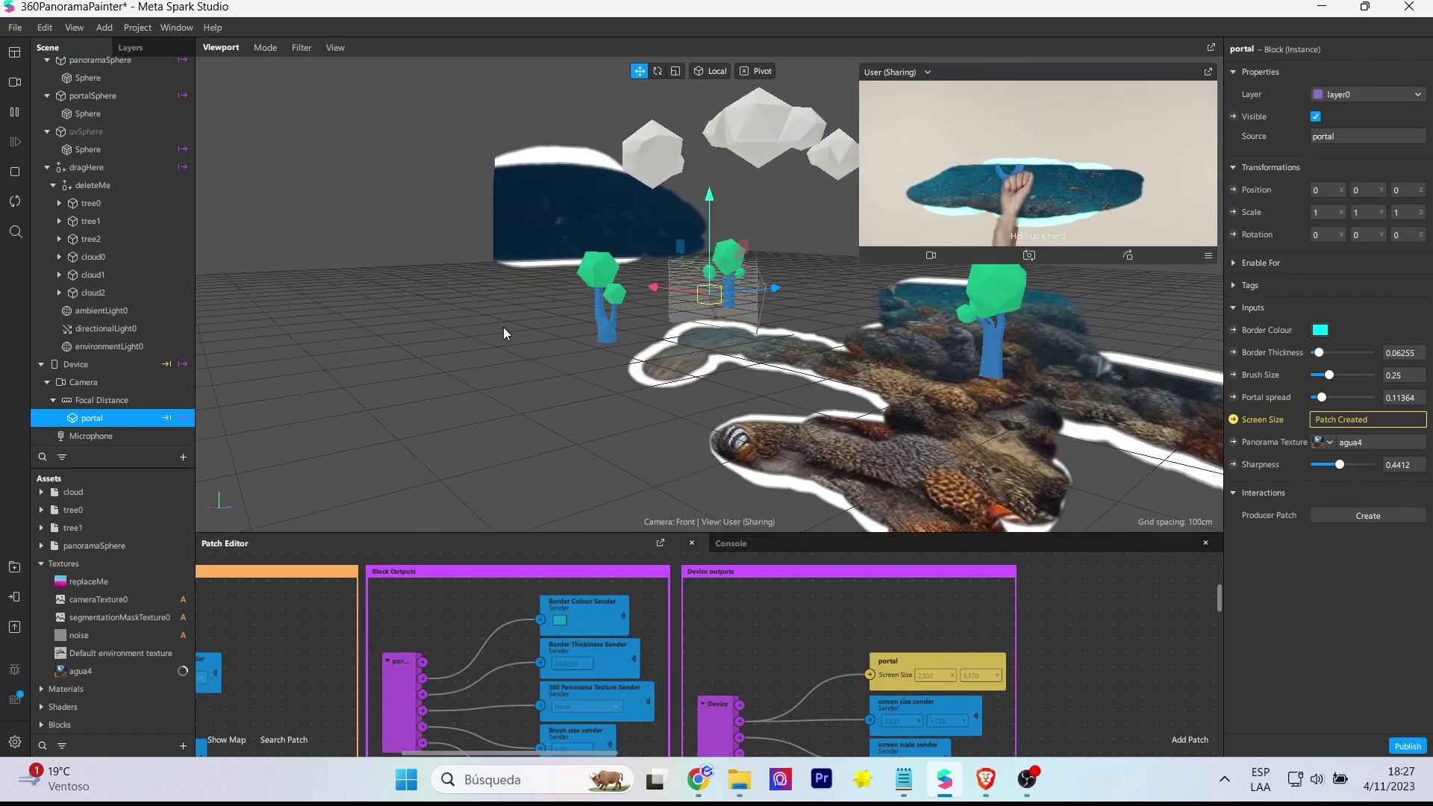
Select all sample objects from tree0 through cloud2 inside deleteMe to check them against the new panorama
left_click(507, 225)
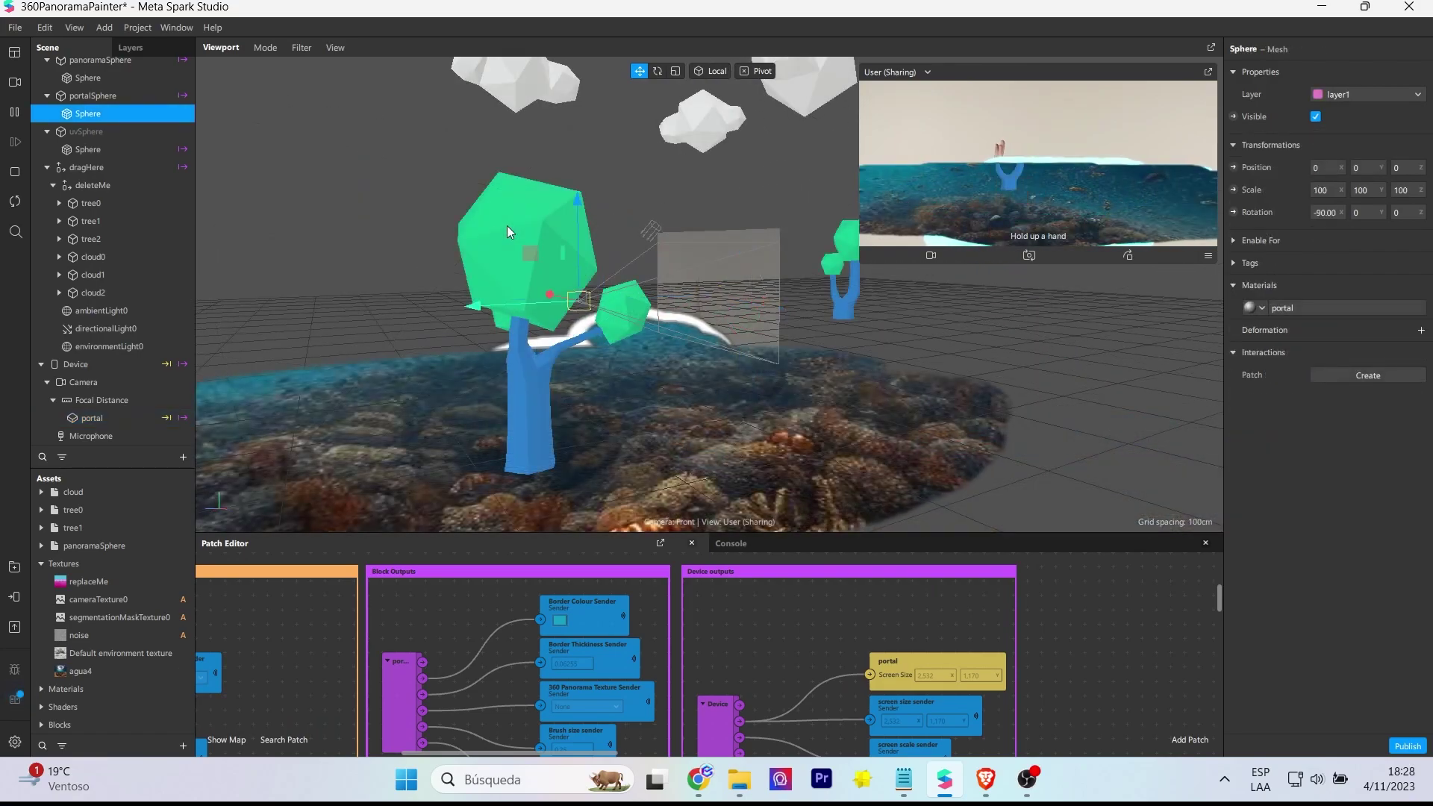
left_click(107, 204)
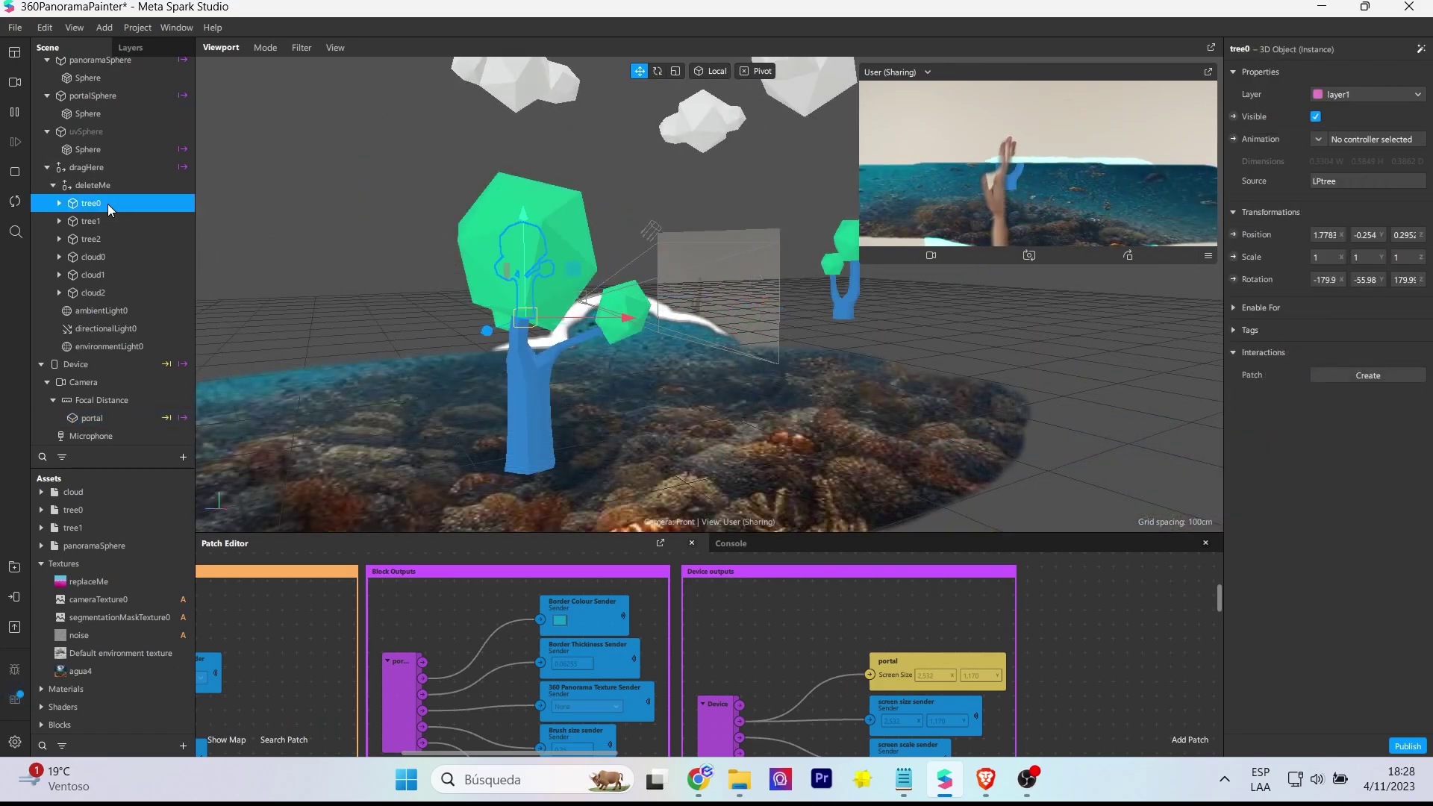
left_click(104, 292, "shift")
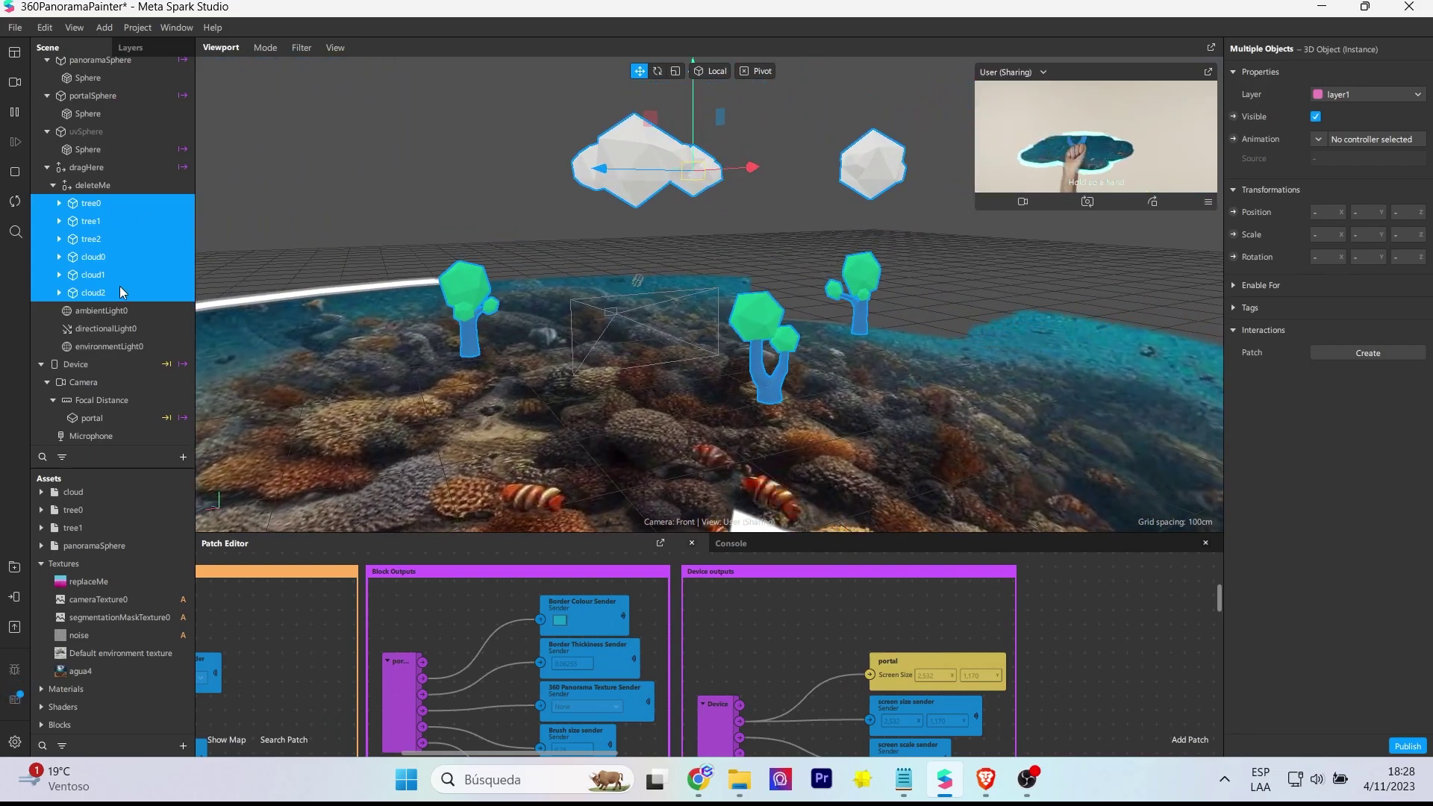
Import the cartoon_fish model into the assets and place it inside deleteMe
left_click_drag(15, 512, 136, 544)
left_click_drag(144, 560, 74, 571)
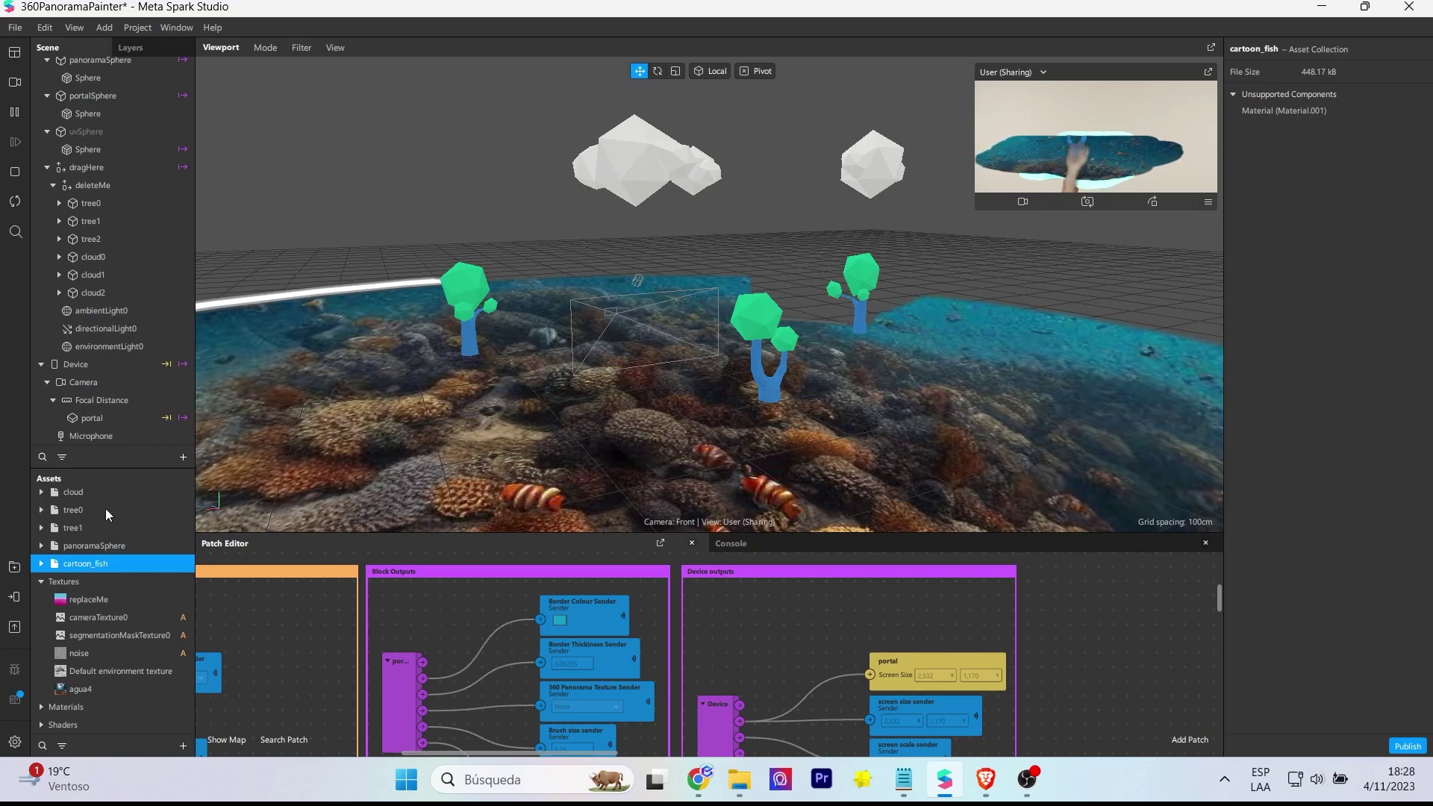
left_click_drag(103, 515, 124, 250)
left_click_drag(111, 191, 110, 190)
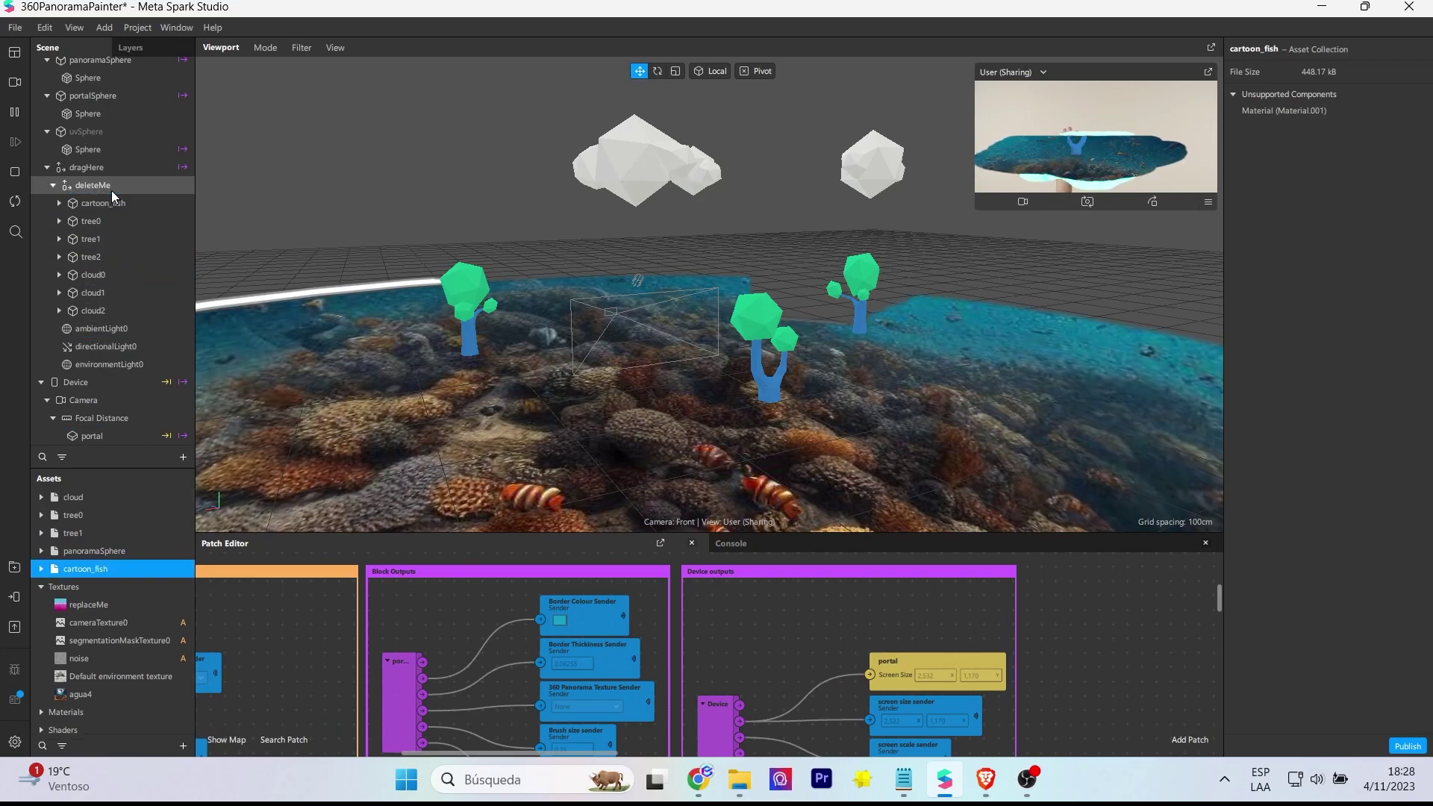
Scale cartoon_fish to 0.2 and move it into place above the coral reef
left_click_drag(615, 224, 626, 403)
type("0.2")
key("Return")
left_click_drag(589, 463, 478, 332)
left_click_drag(623, 333, 321, 373, "alt")
Delete the sample objects tree0 through cloud2 from deleteMe
left_click(112, 221)
left_click(123, 310, "shift")
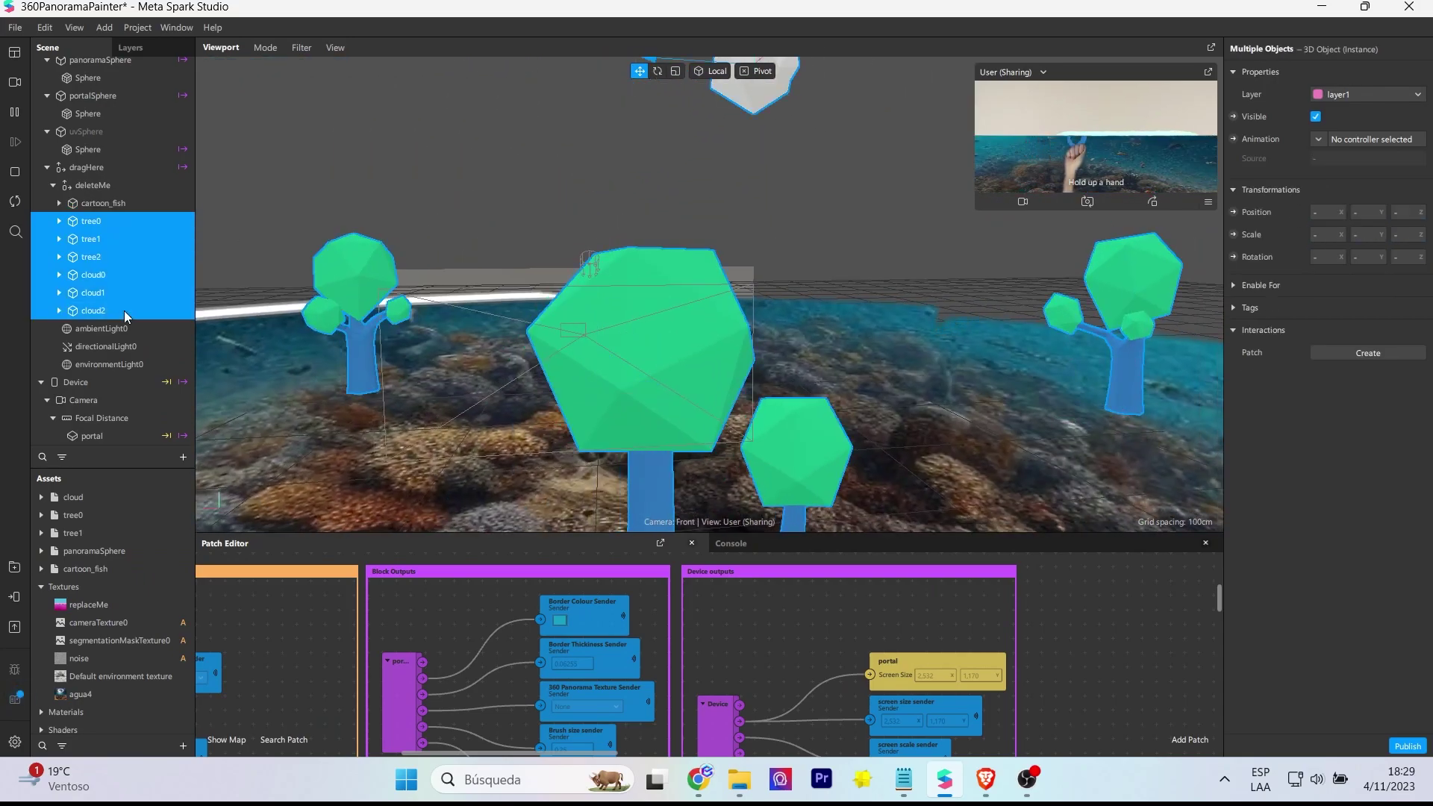
key("Delete")
Import the koi_fish model and place it inside deleteMe below cartoon_fish
scroll(580, 401, "up", 3)
left_click_drag(581, 402, 598, 440, "alt")
left_click(97, 229)
left_click_drag(0, 590, 131, 588)
left_click_drag(139, 226, 141, 224)
Scale koi_fish to 10 on all axes and move it to about Y 0.075 and Z 0.35
key("e")
left_click(1322, 233)
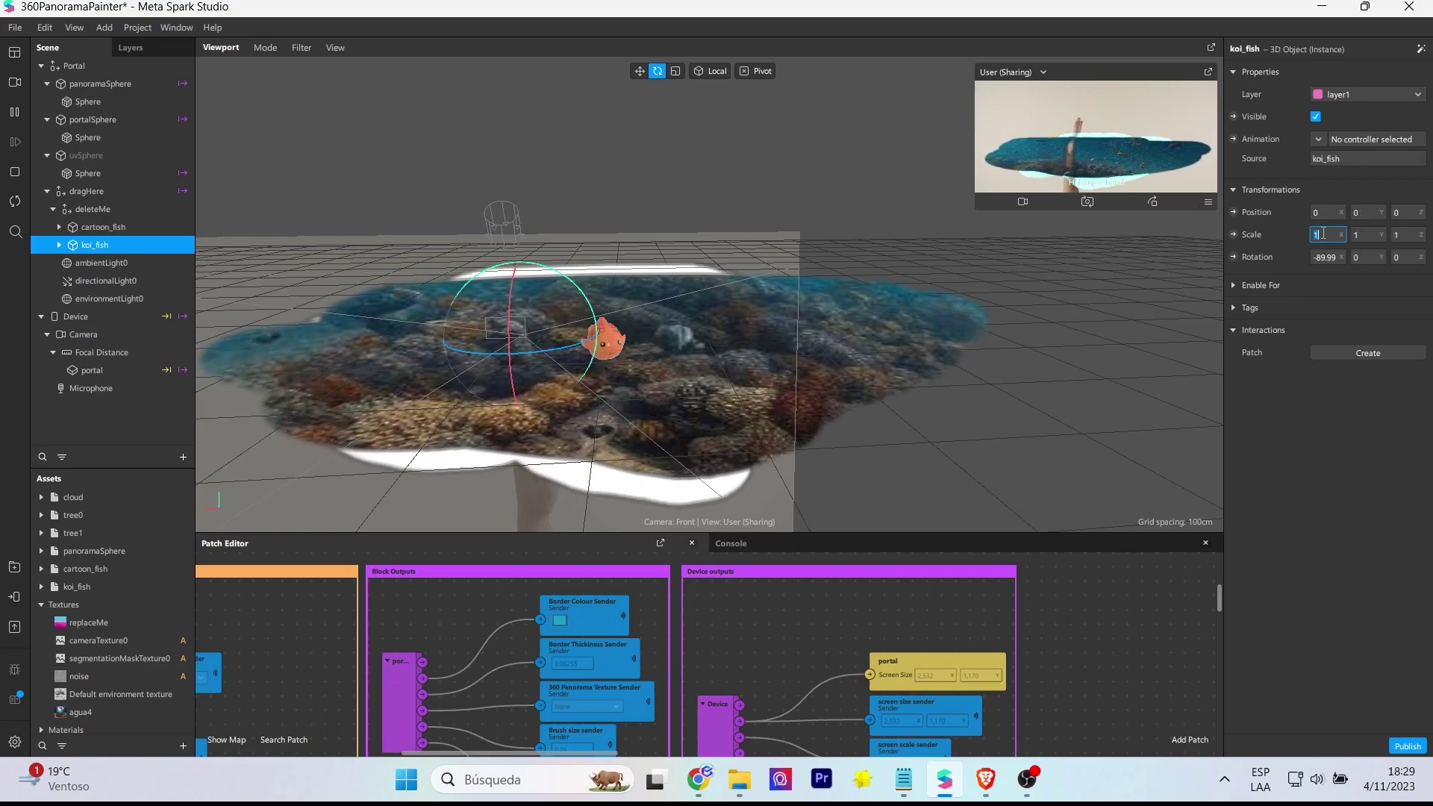
type("10")
left_click(1366, 236)
type("10")
left_click(1400, 235)
type("10")
key("Return")
key("w")
left_click_drag(515, 327, 481, 372)
left_click_drag(480, 277, 479, 228)
left_click_drag(478, 321, 202, 314, "alt")
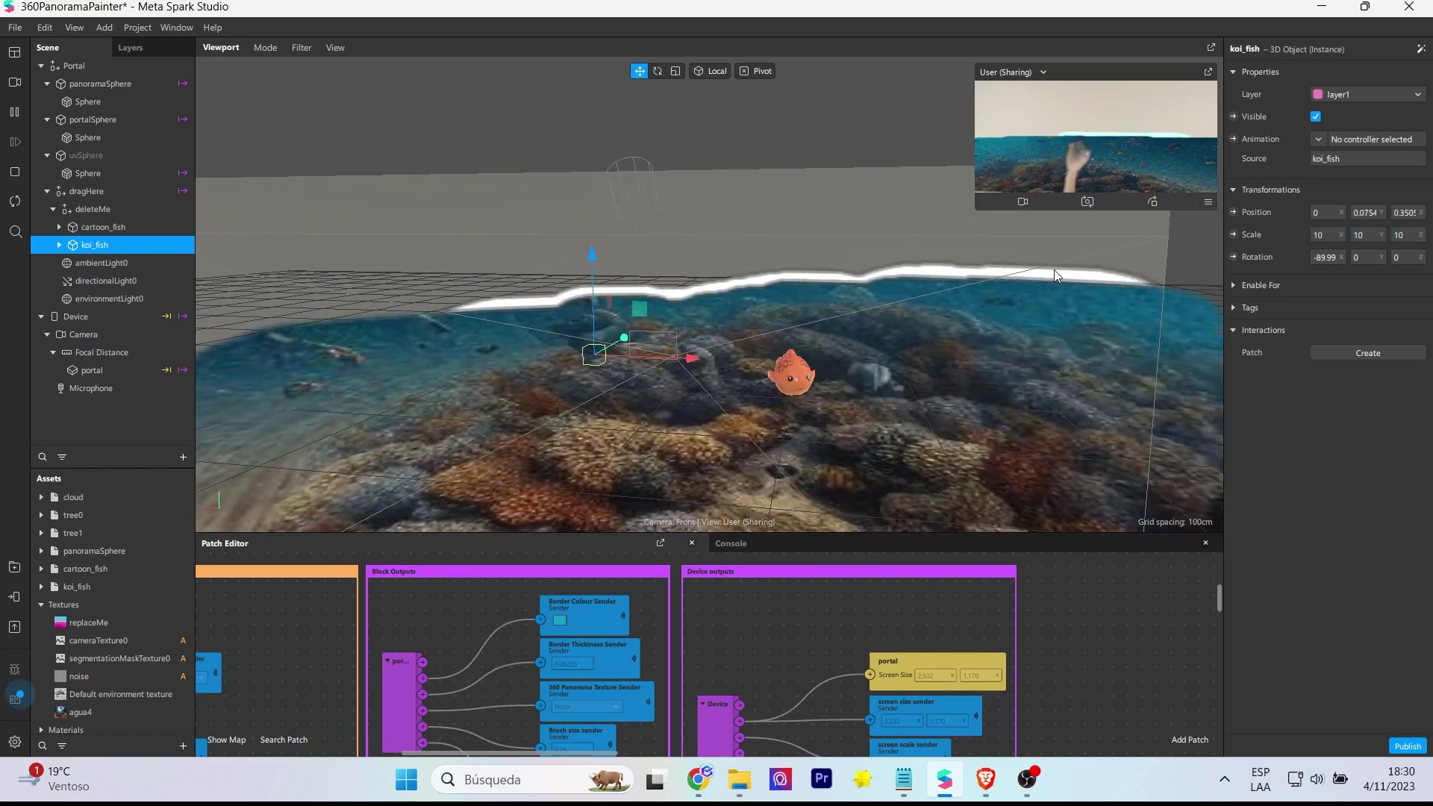
Import the magicarp_low_poly model into deleteMe and move it roughly into the scene
left_click_drag(1432, 448, 131, 236)
scroll(698, 333, "down", 3)
left_click_drag(698, 333, 667, 245)
left_click_drag(570, 144, 572, 218)
Set the scale of magicarp_low_poly to 0.5 on all three axes
left_click(1331, 236)
type("0.5")
left_click(1366, 234)
type("0.5")
left_click(1406, 234)
type("0.5")
Move magicarp_low_poly over the reef beside the orange fish and turn it to a Y rotation of about -27.44
scroll(624, 402, "up", 3)
left_click_drag(594, 308, 568, 370)
key("e")
left_click_drag(770, 333, 804, 327)
key("w")
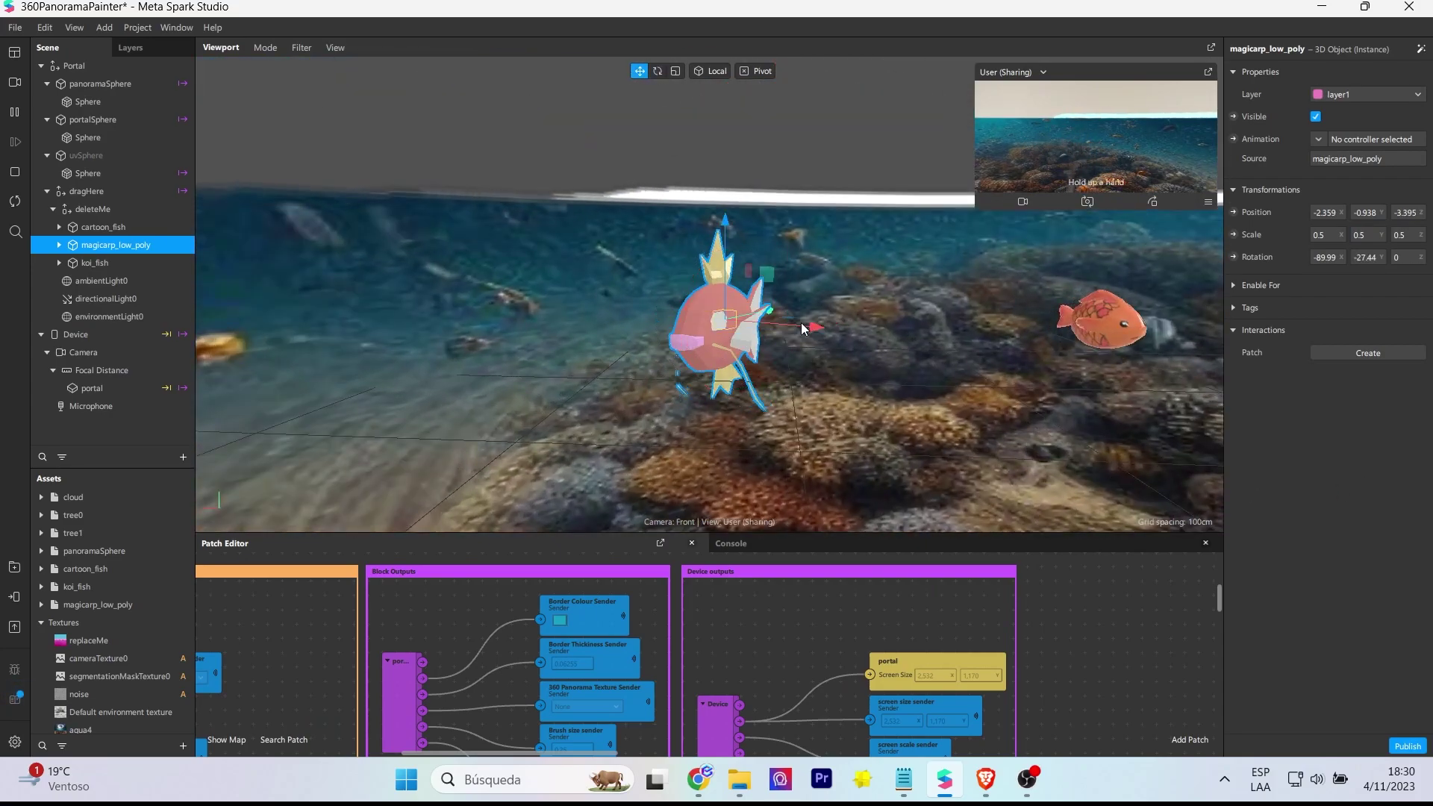
scroll(743, 387, "down", 5)
left_click_drag(743, 387, 844, 351, "alt")
Try repositioning koi_fish, and delete it from the scene
left_click(95, 262)
scroll(971, 133, "down", 1)
left_click_drag(970, 133, 972, 267)
left_click_drag(1072, 354, 1167, 351)
key("Delete")
Import the polygonal_puffer_fish model into deleteMe and scale it to 0.3 on all axes
left_click_drag(1, 537, 151, 236)
type("0.5")
left_click(1325, 234)
type("0.3")
left_click(1366, 234)
type("0.3")
left_click(1404, 236)
type("0.3")
Move the puffer fish to its place over the reef and set its scale to 0.2 on all axes
left_click_drag(1045, 496, 929, 485)
left_click_drag(827, 446, 853, 391)
left_click_drag(963, 428, 1171, 417)
key("e")
left_click(1328, 233)
type("0.2")
left_click(1366, 235)
type("0.2")
left_click(1405, 235)
type("0.2")
Import the sunken_boat_by_rayaa model into deleteMe, move it in the scene, and rotate the simulated device to portrait
left_click_drag(2, 539, 137, 221)
scroll(854, 266, "down", 4)
key("w")
left_click_drag(882, 179, 926, 237)
scroll(851, 336, "up", 5)
left_click(1152, 202)
scroll(530, 374, "down", 3)
Lower the sunken boat toward the seabed and shift it onto the coral reef
left_click_drag(531, 374, 672, 403, "alt")
left_click_drag(881, 358, 710, 358, "alt")
left_click_drag(670, 241, 675, 355)
scroll(657, 400, "down", 3)
scroll(657, 404, "down", 6)
left_click_drag(726, 433, 768, 388, "alt")
left_click_drag(723, 266, 719, 337)
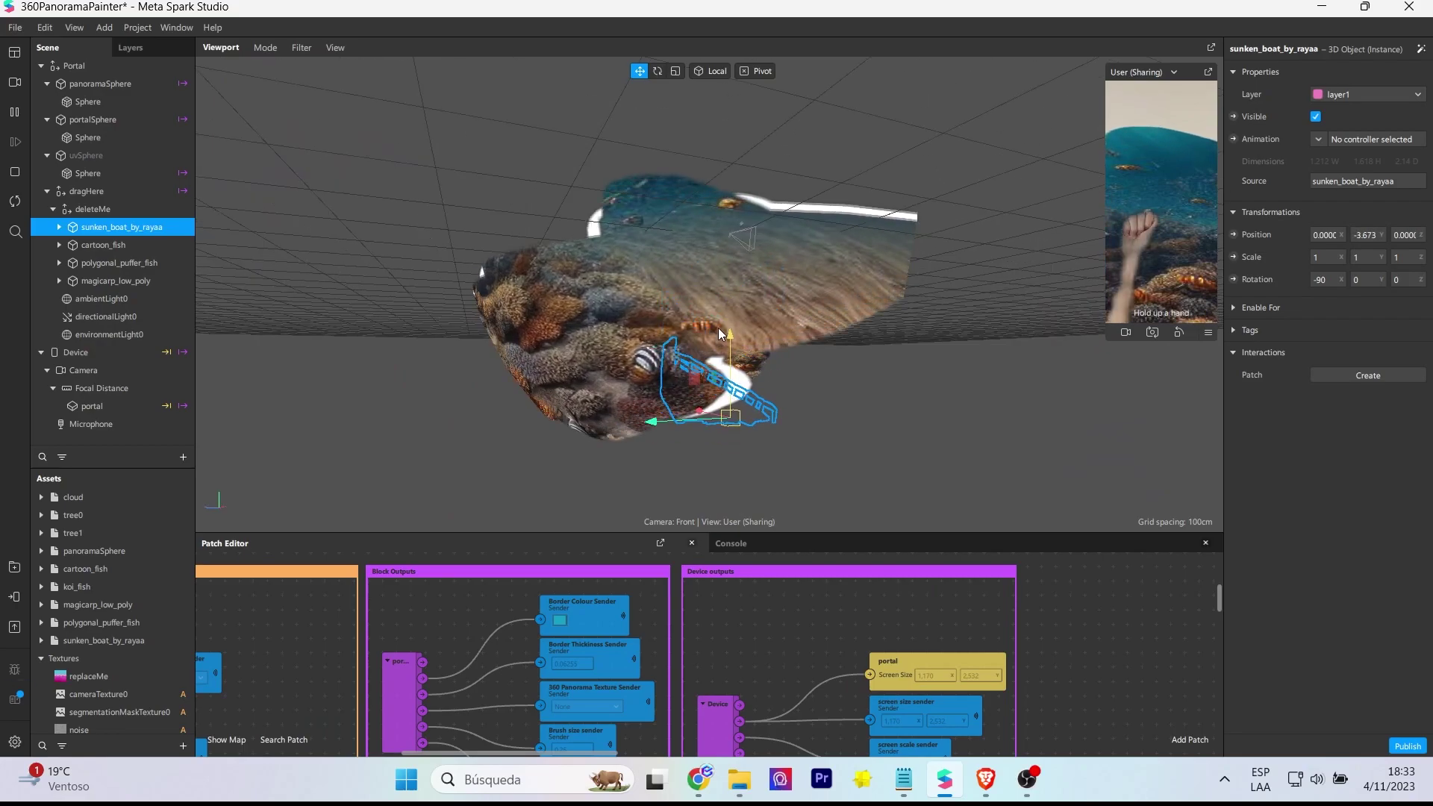
scroll(657, 374, "up", 4)
left_click_drag(643, 377, 646, 459, "alt")
scroll(646, 459, "up", 2)
left_click_drag(749, 463, 676, 379)
Set the sunken boat's scale to 0.7 on all three axes
left_click(1320, 257)
type("0.7")
key("Tab")
type("0.7")
key("Tab")
type("0.7")
Move the sunken boat farther back on the reef, to about X -2.21 and Z -4.277
scroll(675, 389, "up", 3)
scroll(675, 390, "down", 7)
left_click_drag(737, 343, 821, 363, "alt")
scroll(639, 396, "up", 5)
left_click_drag(639, 395, 528, 368, "alt")
scroll(529, 369, "down", 3)
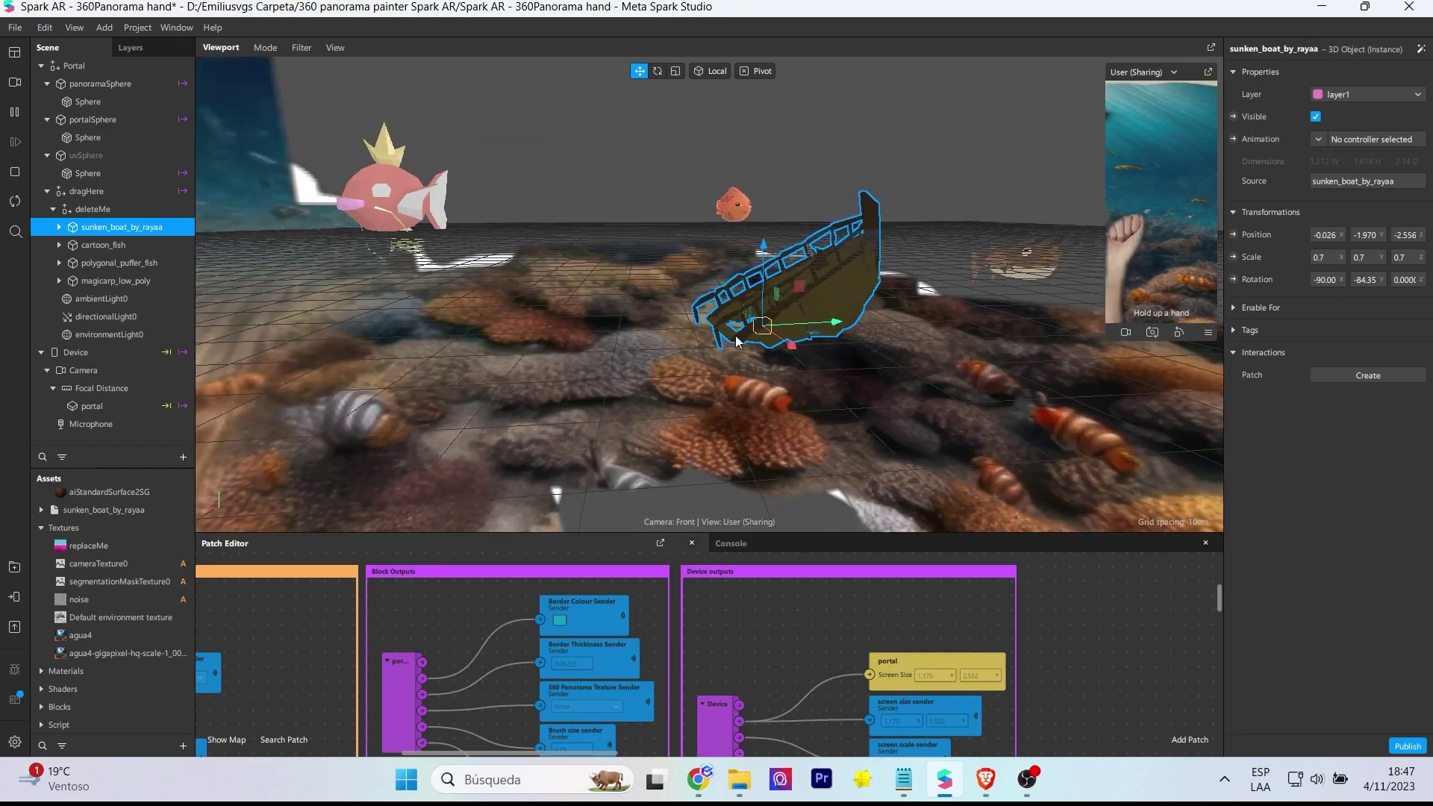
left_click_drag(650, 422, 517, 312)
Set the sunken boat's X and Y scale to 0.5
left_click(1327, 257)
type("0.5")
left_click(1363, 257)
type("0.5")
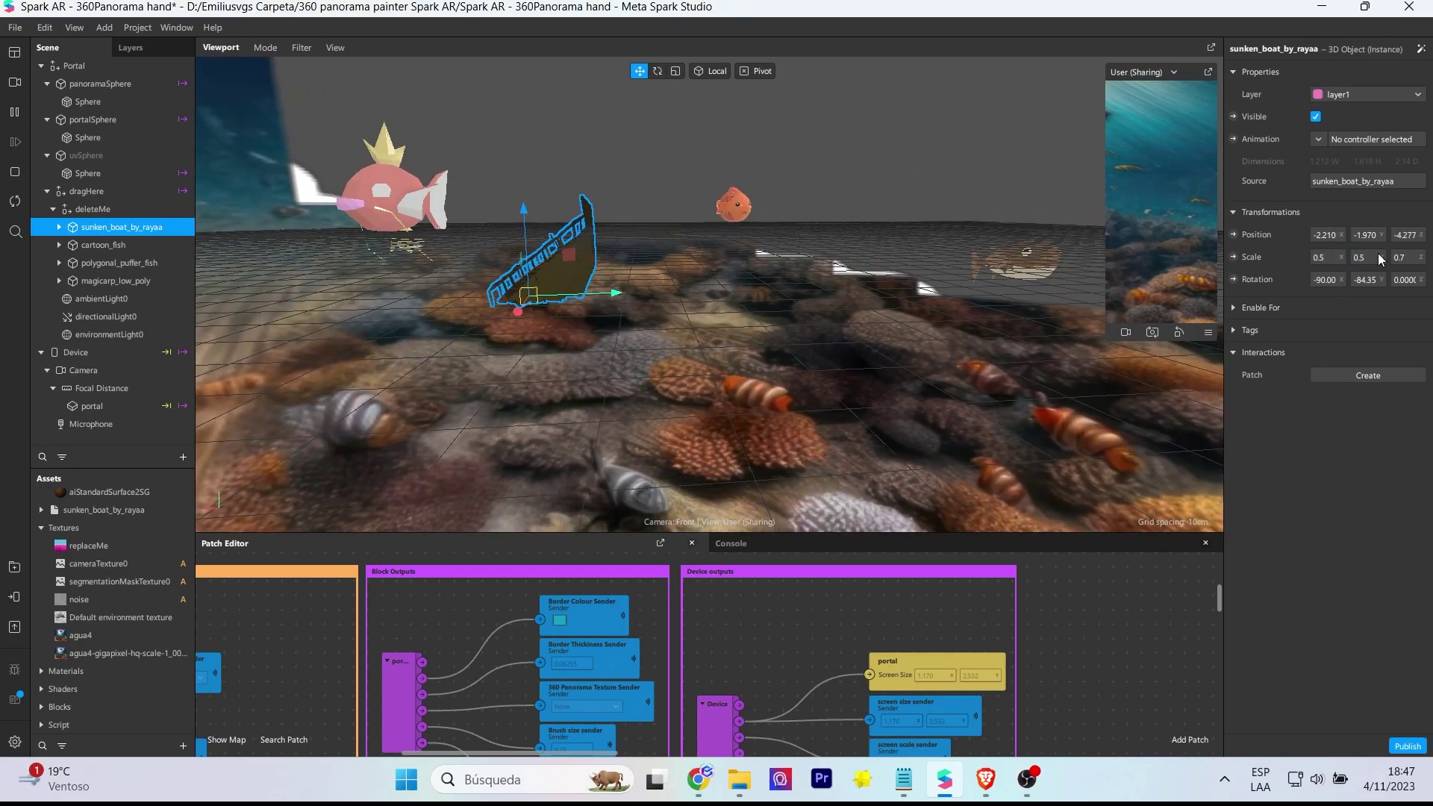
Select the puffer fish in the scene
left_click(1000, 273)
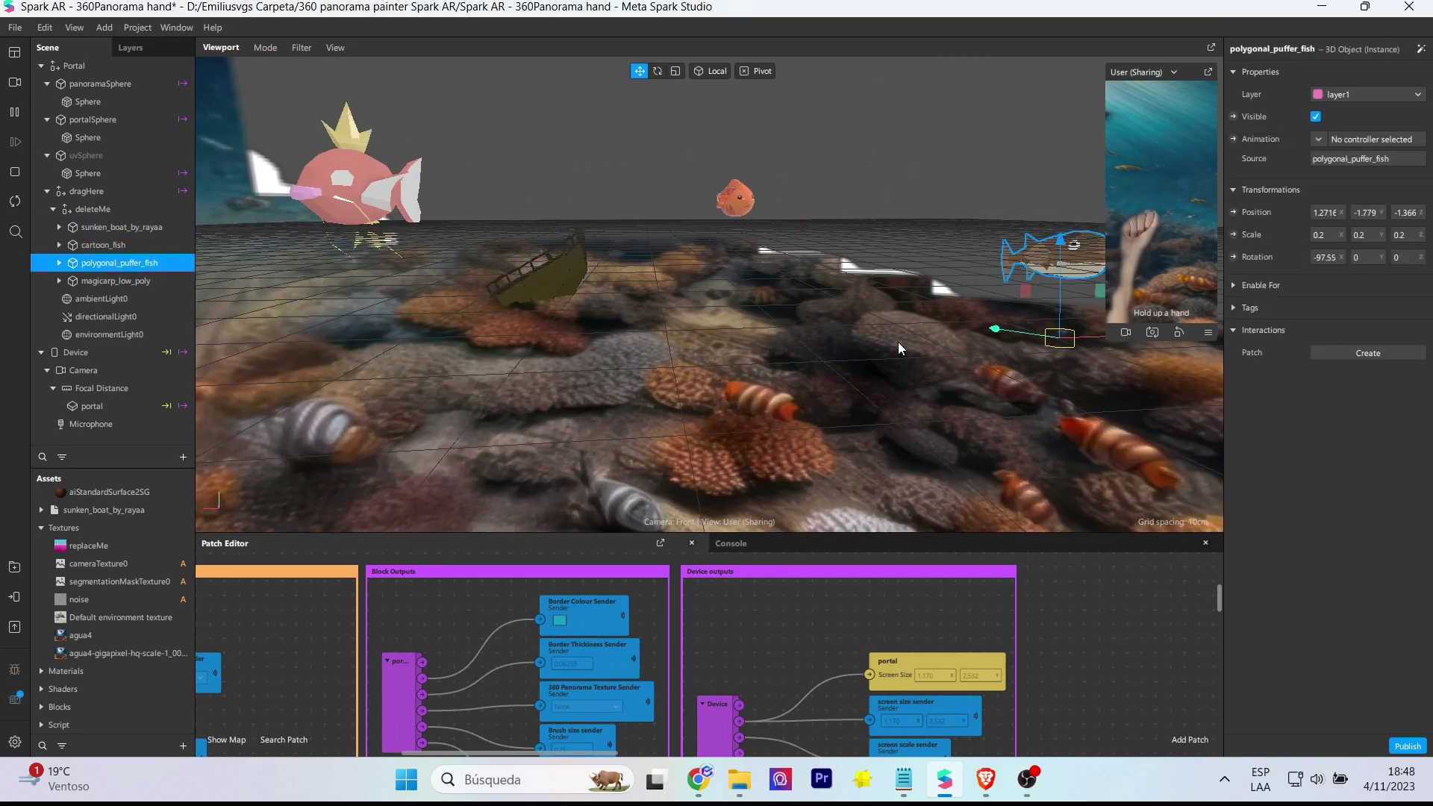